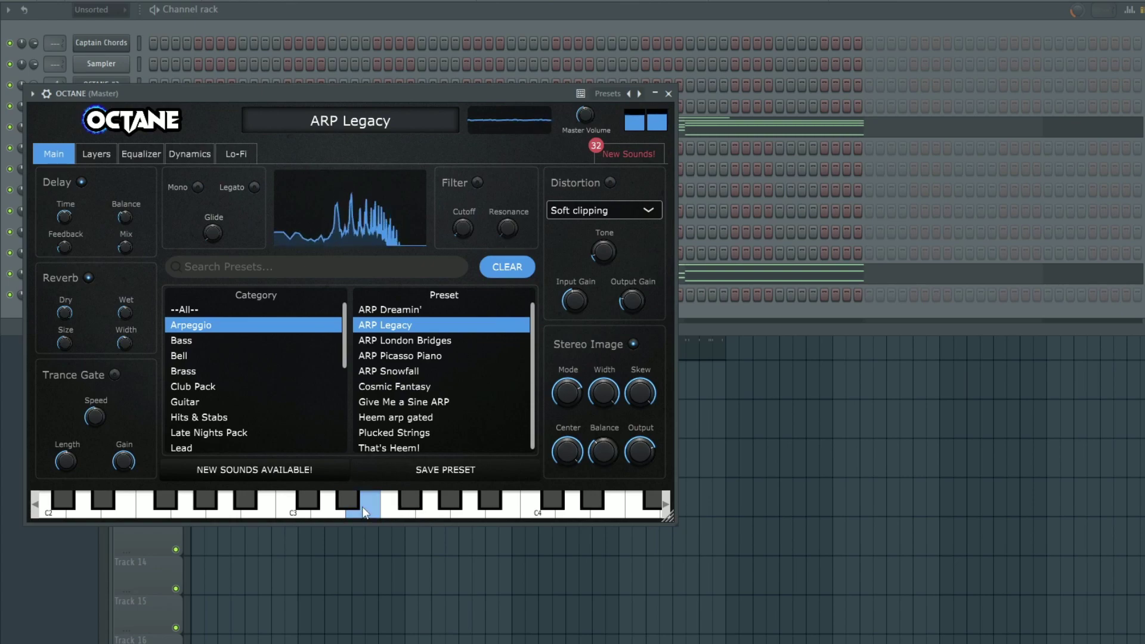
# Audition the ARP Legacy preset on OCTANE's on-screen keyboard.
pyautogui.moveTo(390, 511); pyautogui.dragTo(390, 511)
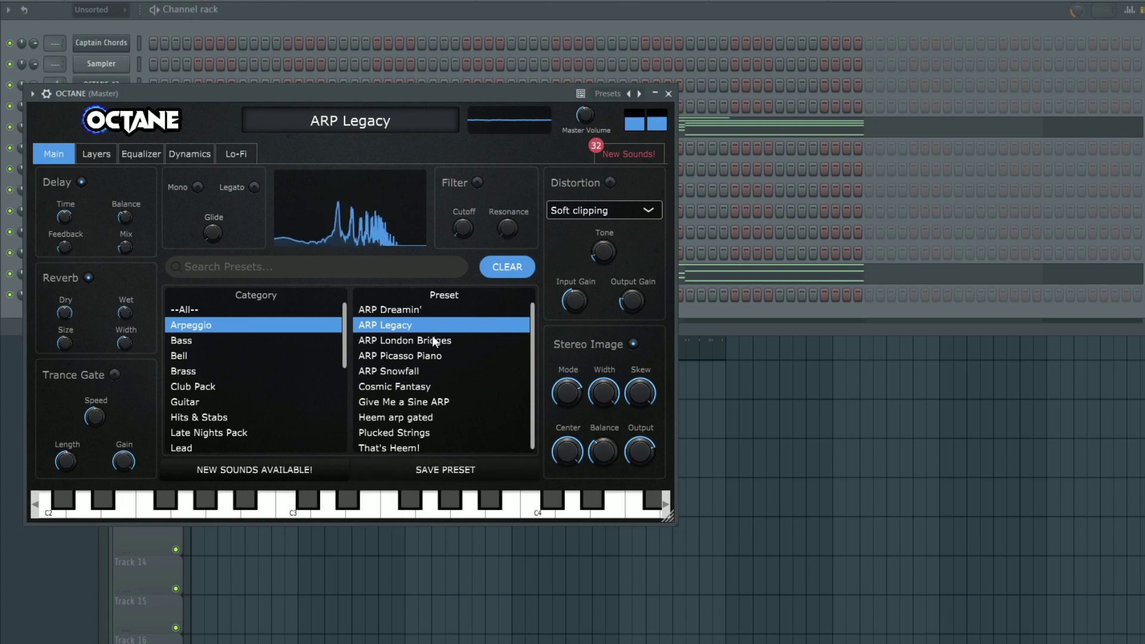
pyautogui.press('Down')
pyautogui.click(386, 502)
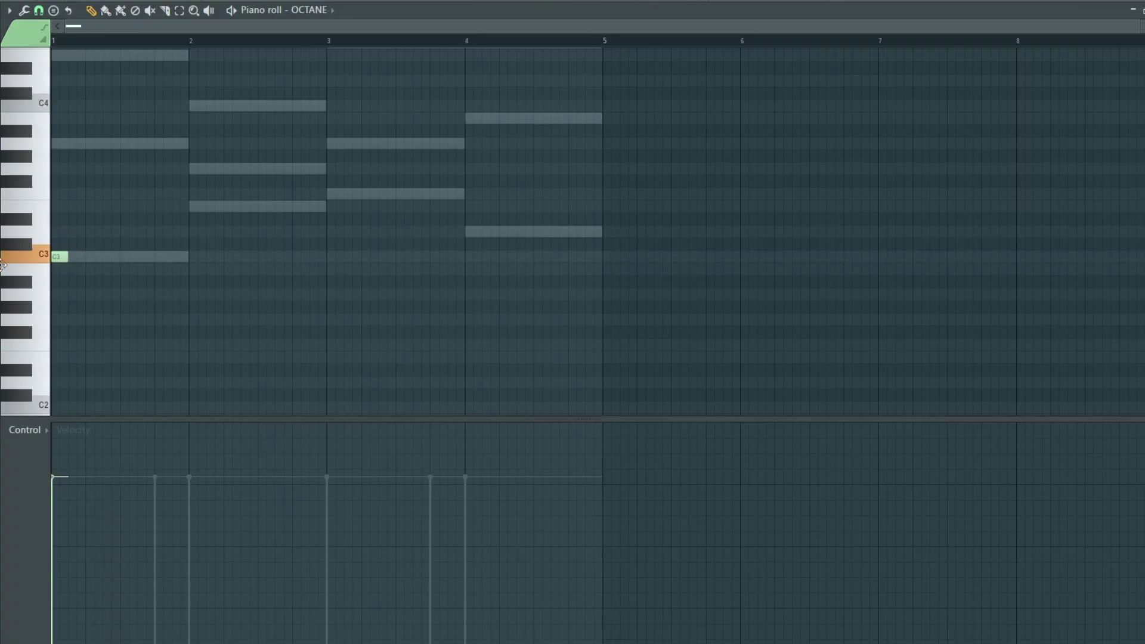
# Place a one-bar C5 note in bar 1 of the OCTANE piano roll and play the pattern.
pyautogui.moveTo(196, 214); pyautogui.dragTo(51, 312)
pyautogui.hotkey('ctrl', 'Up')
pyautogui.hotkey('ctrl', 'Up')
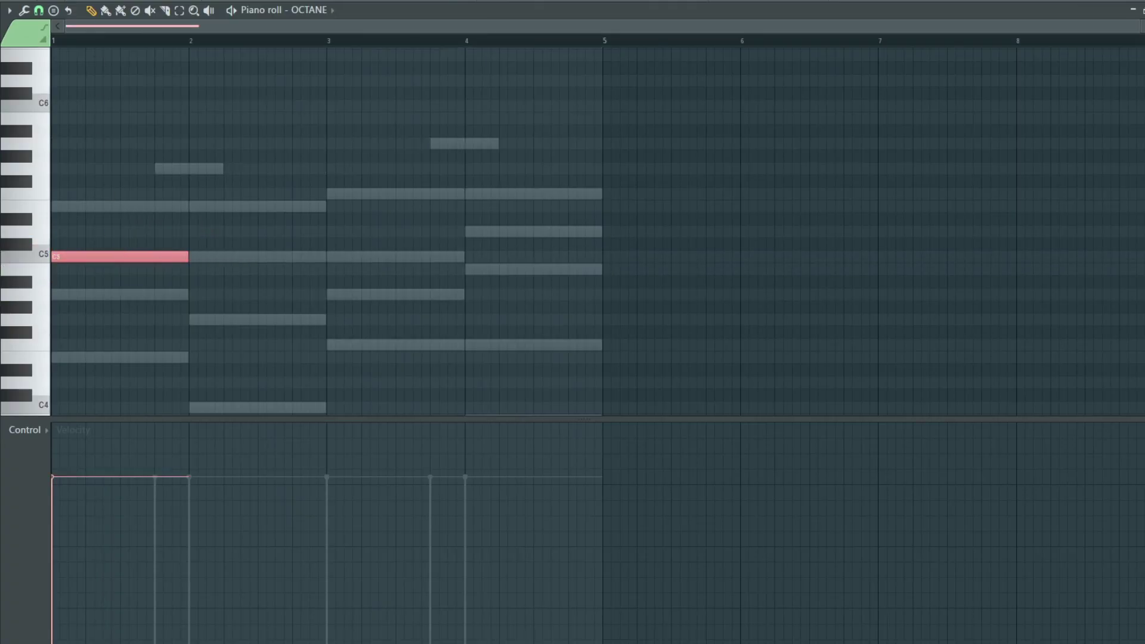
pyautogui.press('space')
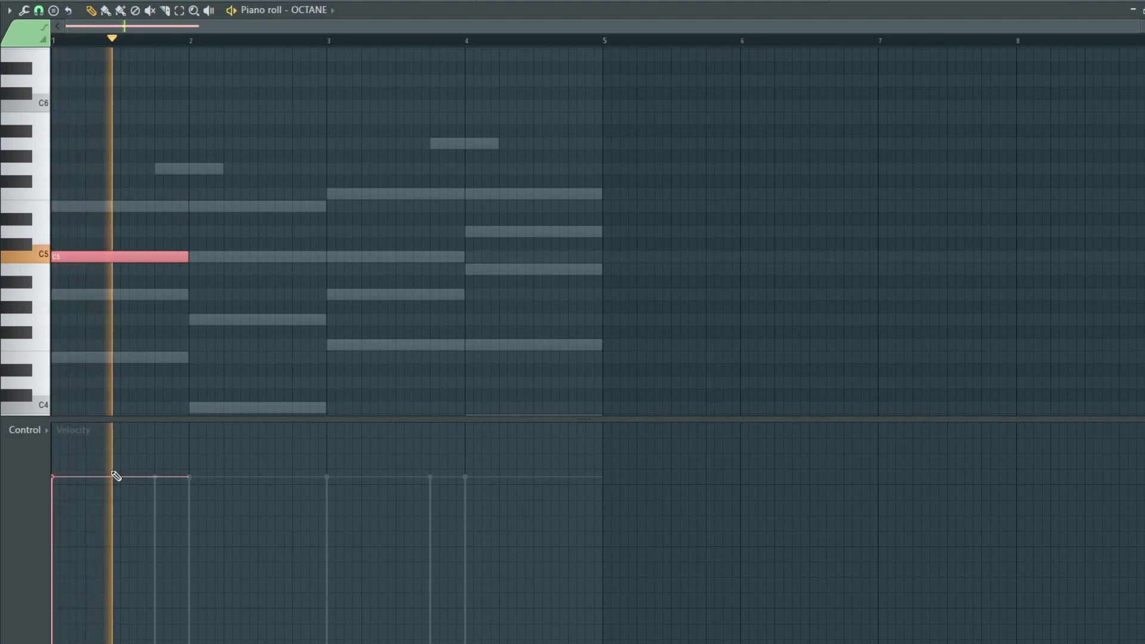
# Raise the velocity of the C5 note in bar 1 and replay the pattern.
pyautogui.moveTo(70, 478); pyautogui.dragTo(94, 416)
pyautogui.press('space')
pyautogui.press('space')
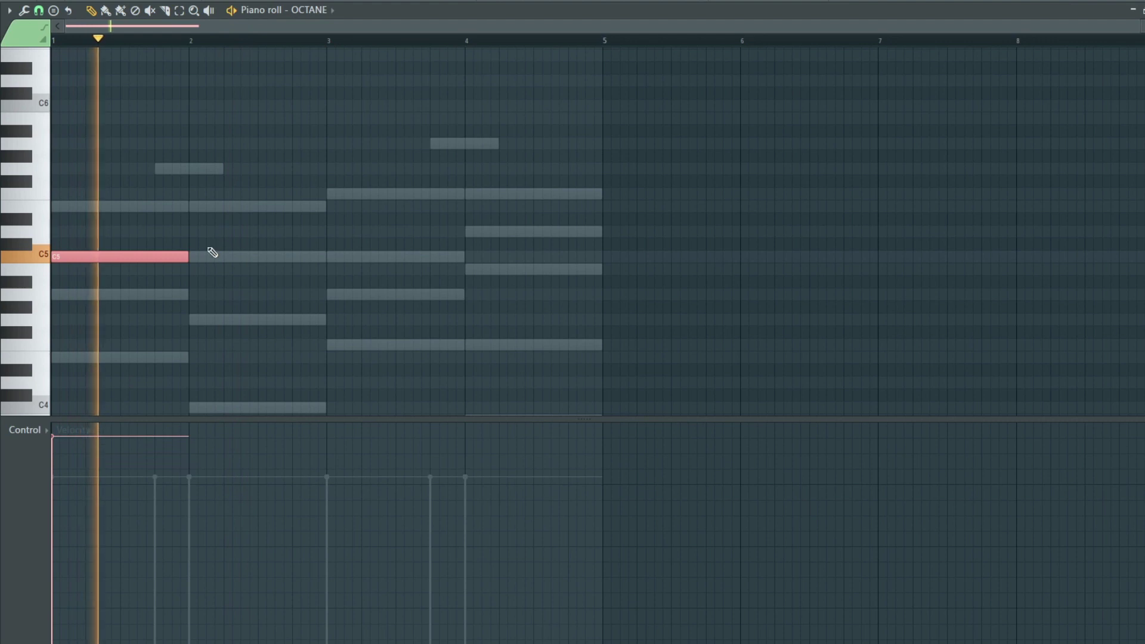
pyautogui.press('space')
# Add one-bar notes G4 in bar 2, F4 in bar 3 and B4 in bar 4, and play the melody.
pyautogui.scroll(-4, 195, 309)
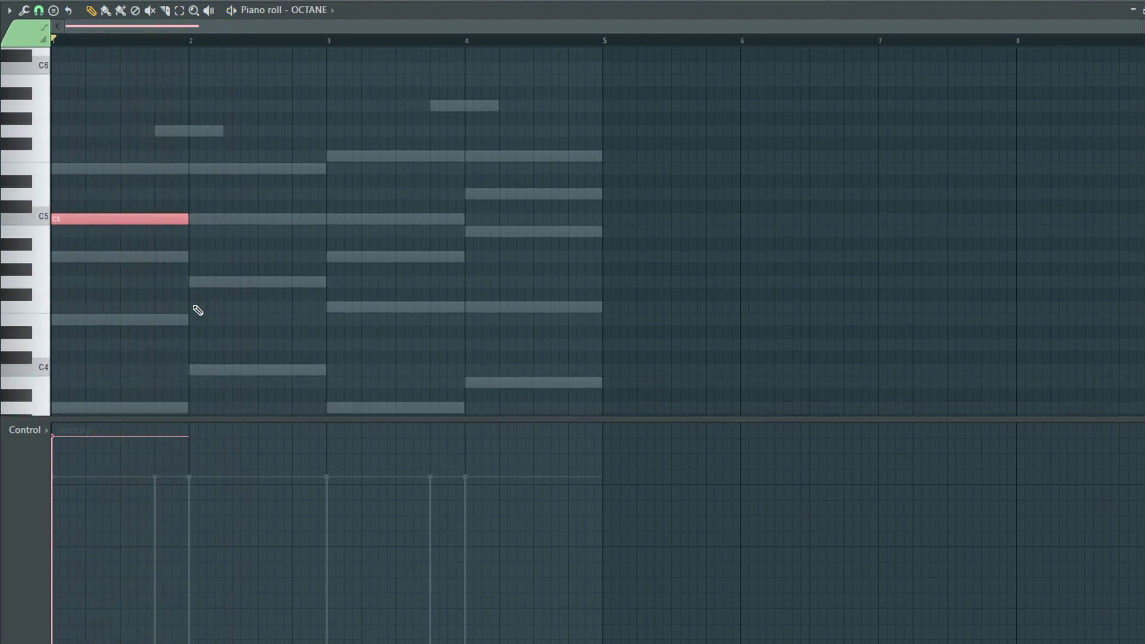
pyautogui.scroll(1, 196, 309)
pyautogui.click(191, 357)
pyautogui.moveTo(191, 192); pyautogui.dragTo(187, 208)
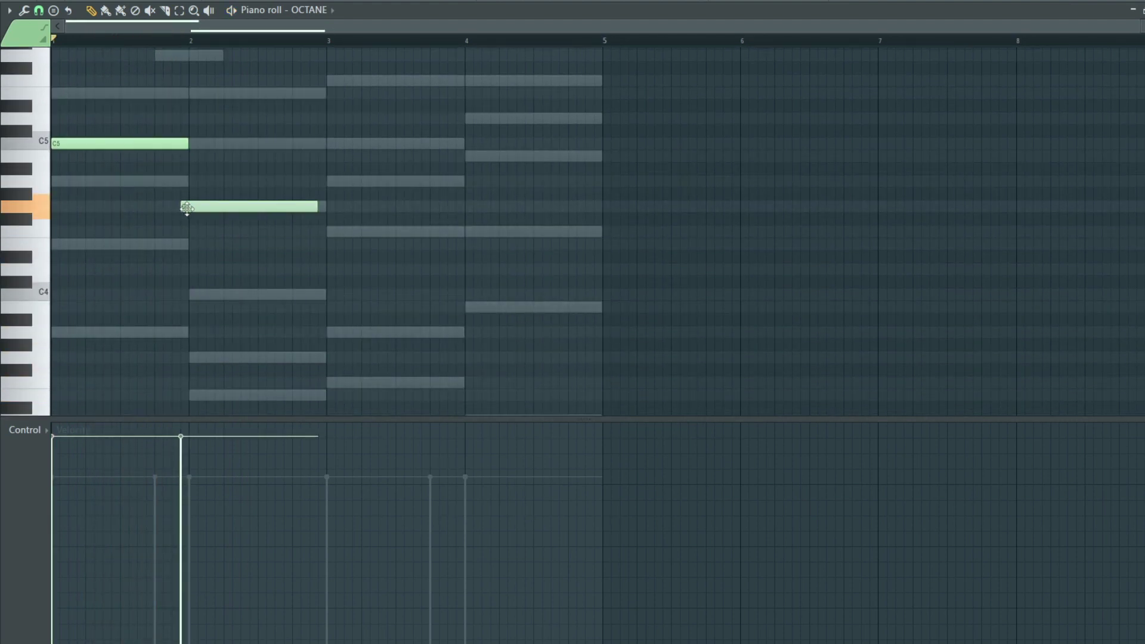
pyautogui.click(332, 231)
pyautogui.scroll(1, 358, 226)
pyautogui.click(484, 193)
pyautogui.press('space')
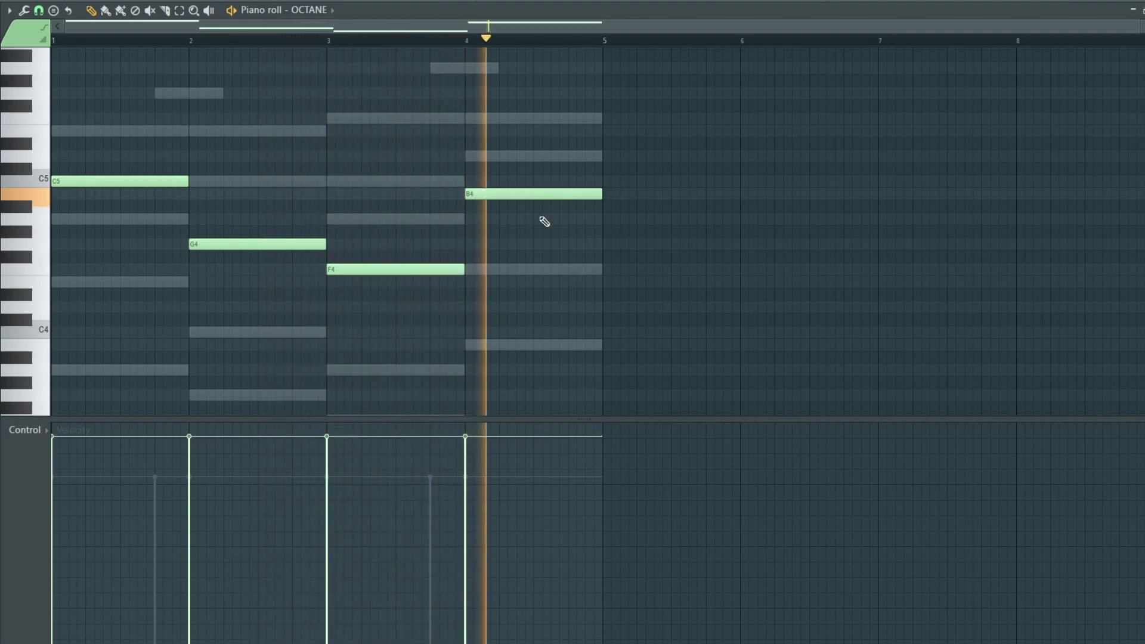
# Transpose the three notes in bars 2 to 4 up one octave, leaving the C5 note out of the selection.
pyautogui.moveTo(637, 153); pyautogui.dragTo(259, 301)
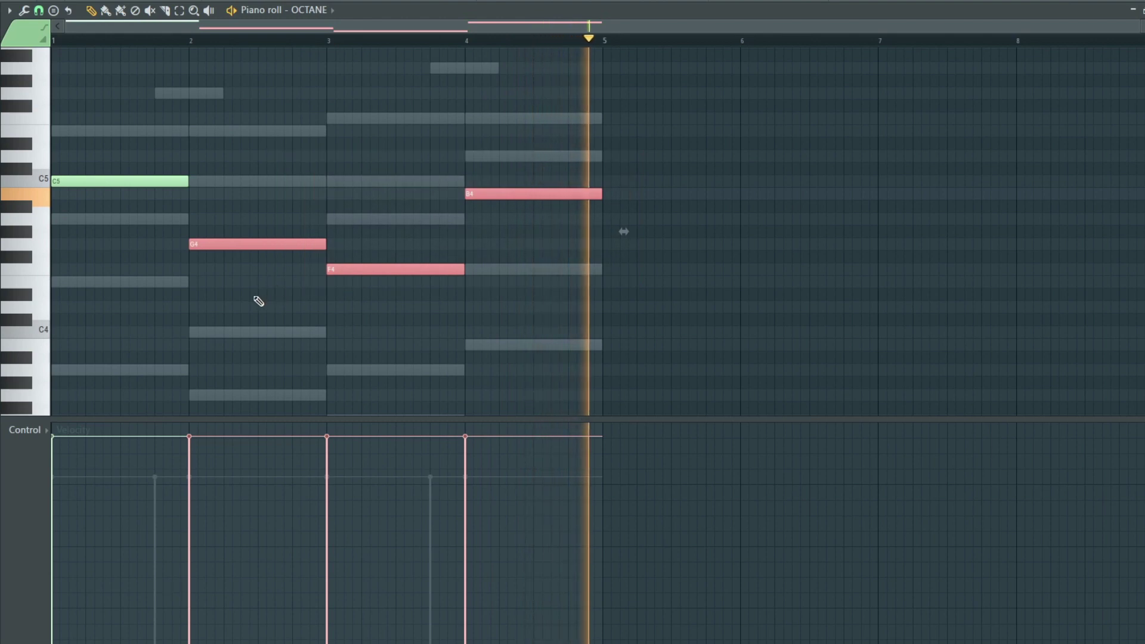
pyautogui.hotkey('ctrl', 'Up')
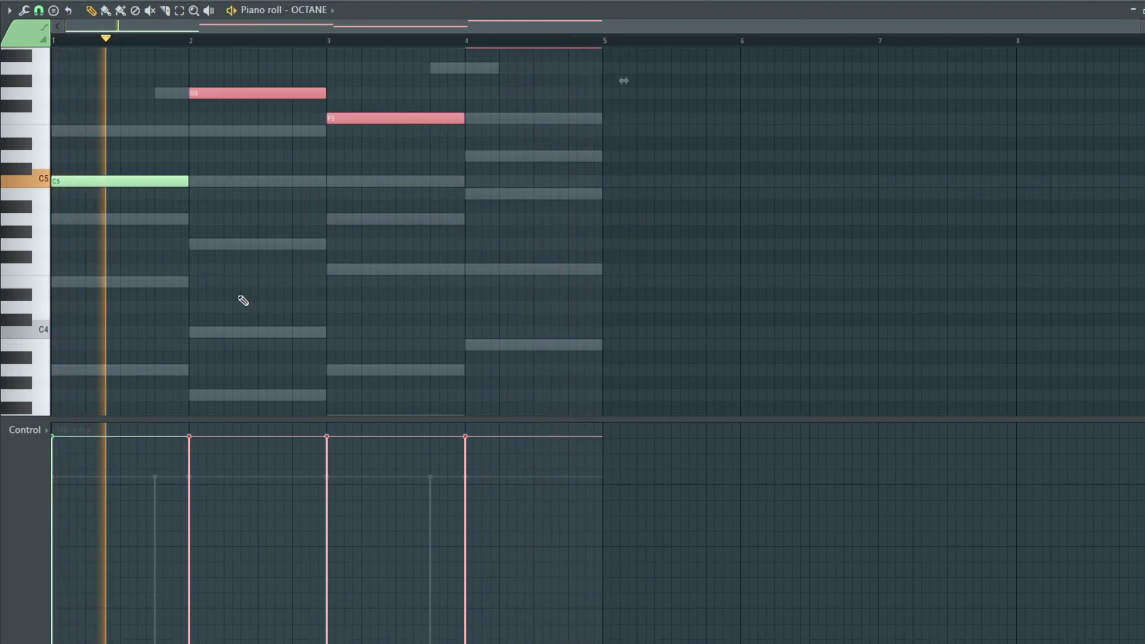
pyautogui.scroll(2, 215, 293)
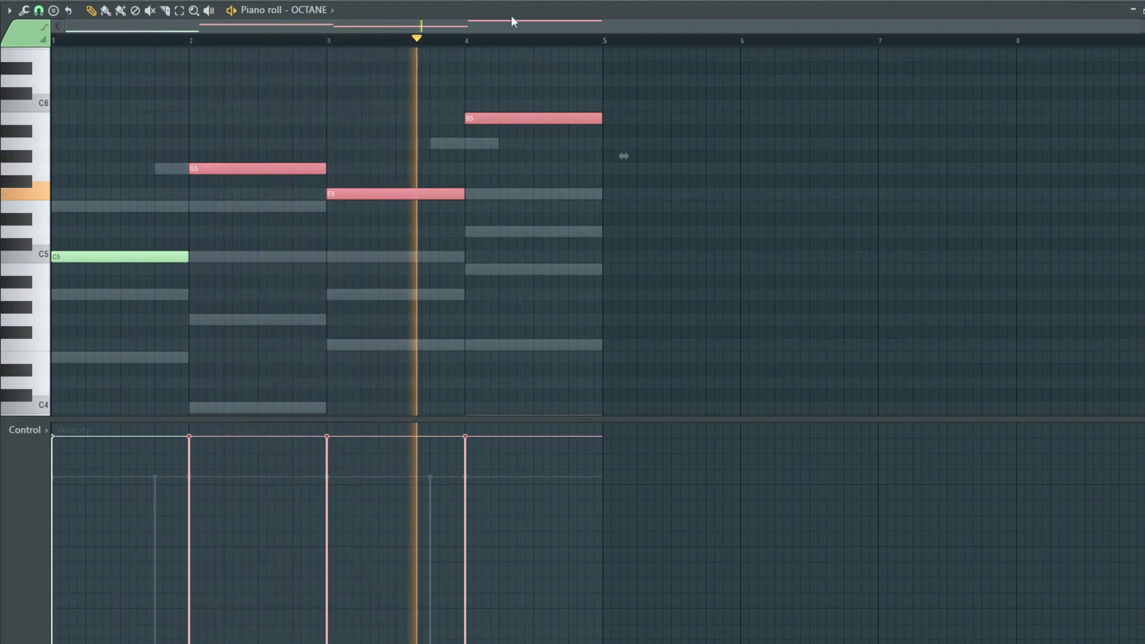
# Try the That's Heem!, Plucked Strings and Heem arp gated presets on the OCTANE channel during playback.
pyautogui.press('F6')
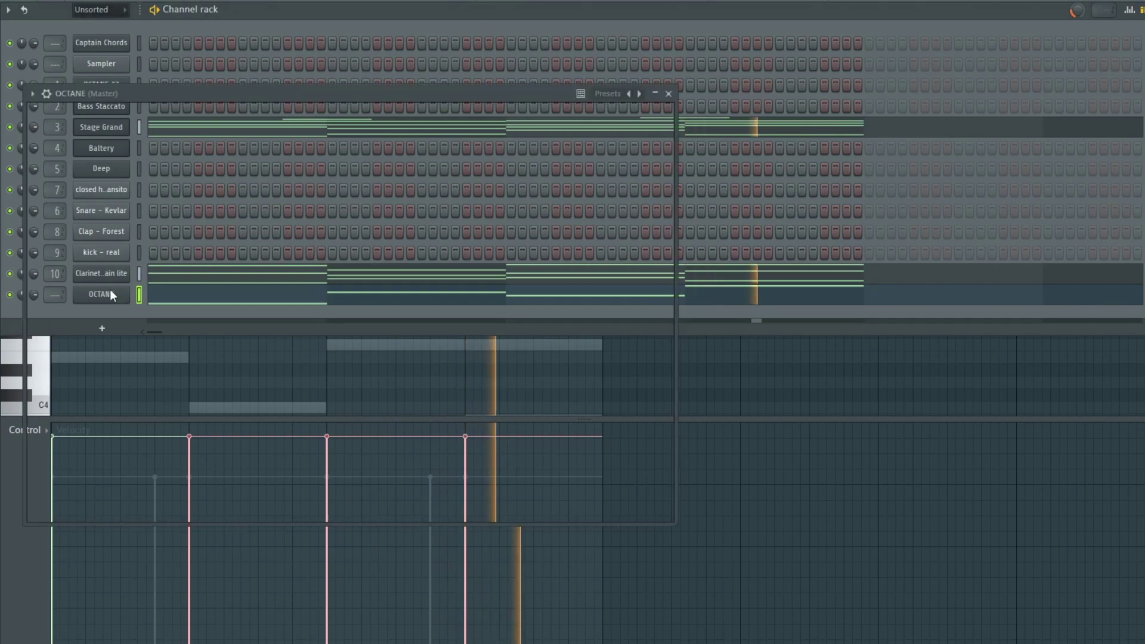
pyautogui.click(110, 291)
pyautogui.click(401, 323)
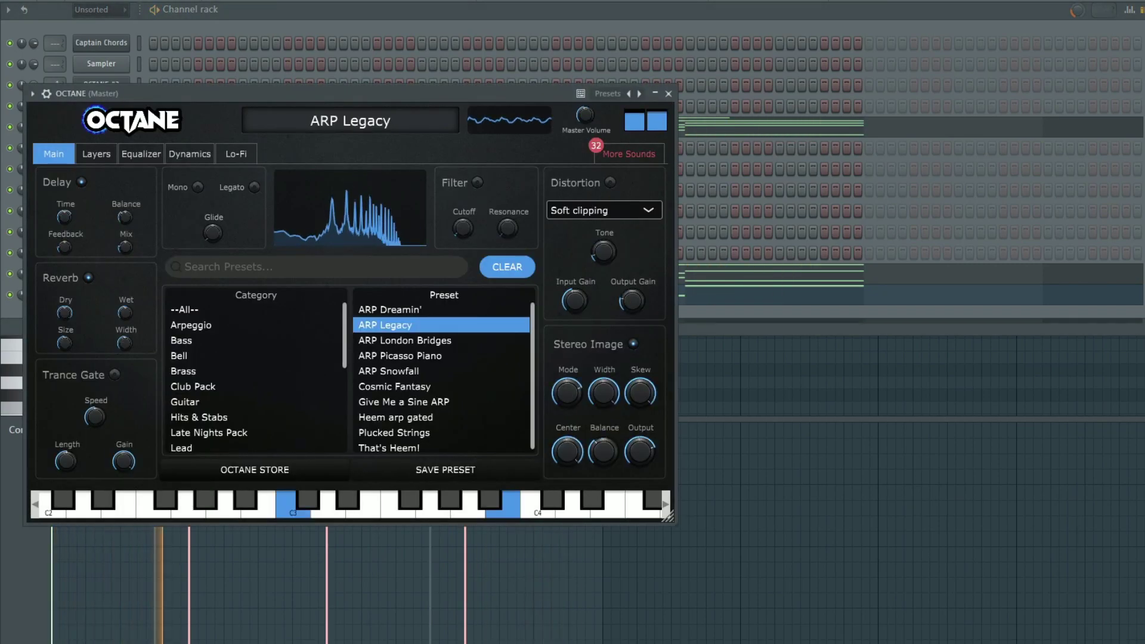
pyautogui.scroll(-1, 470, 342)
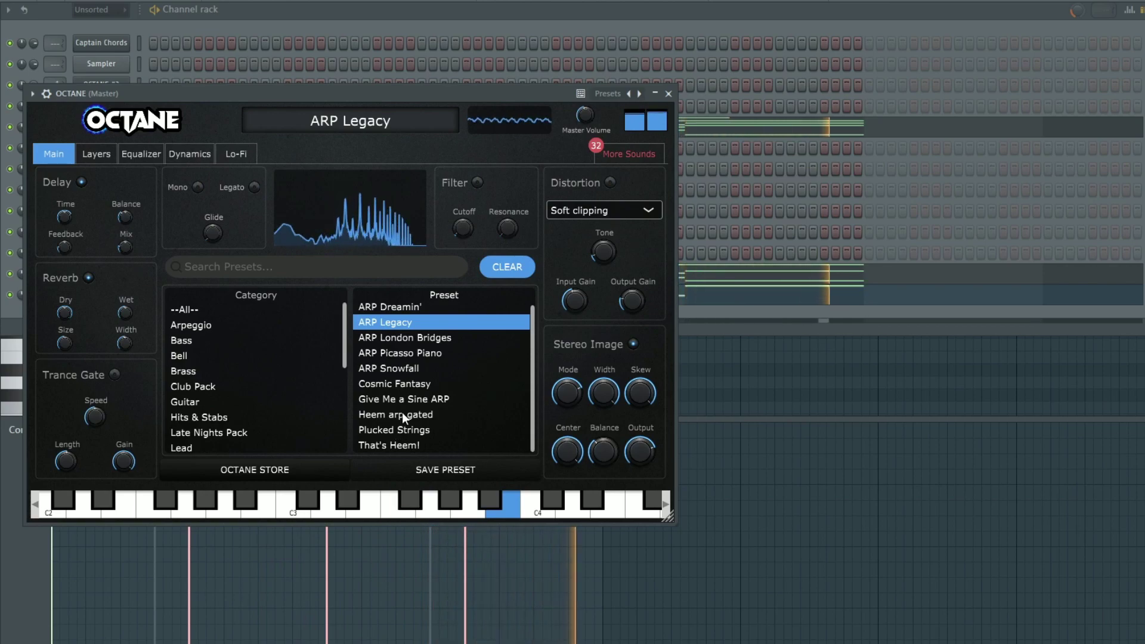
pyautogui.click(393, 445)
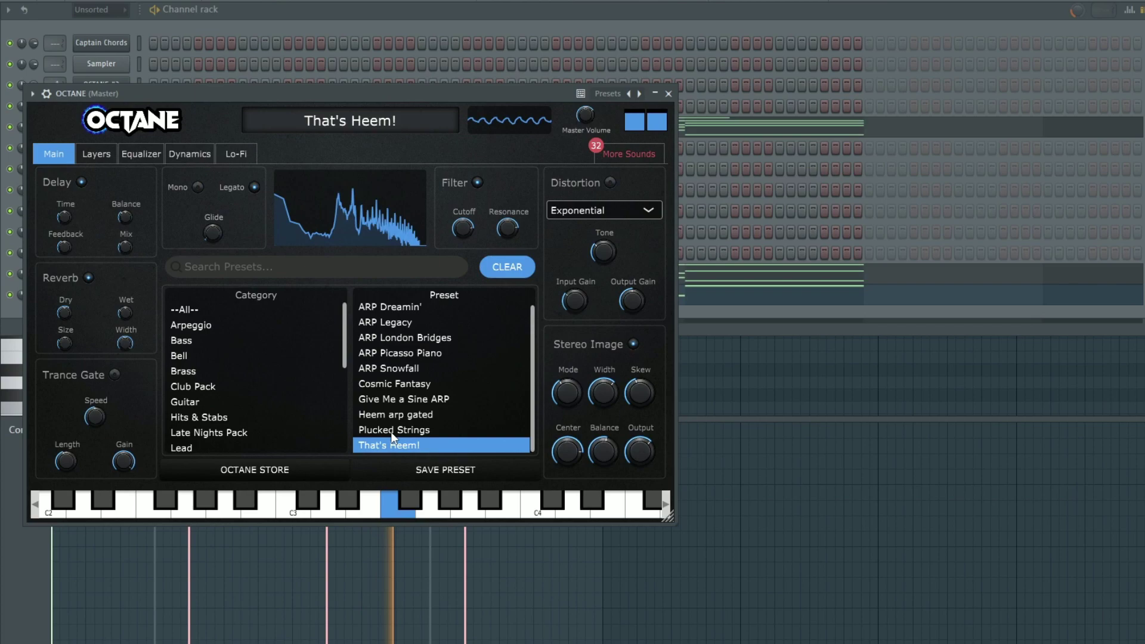
pyautogui.click(392, 433)
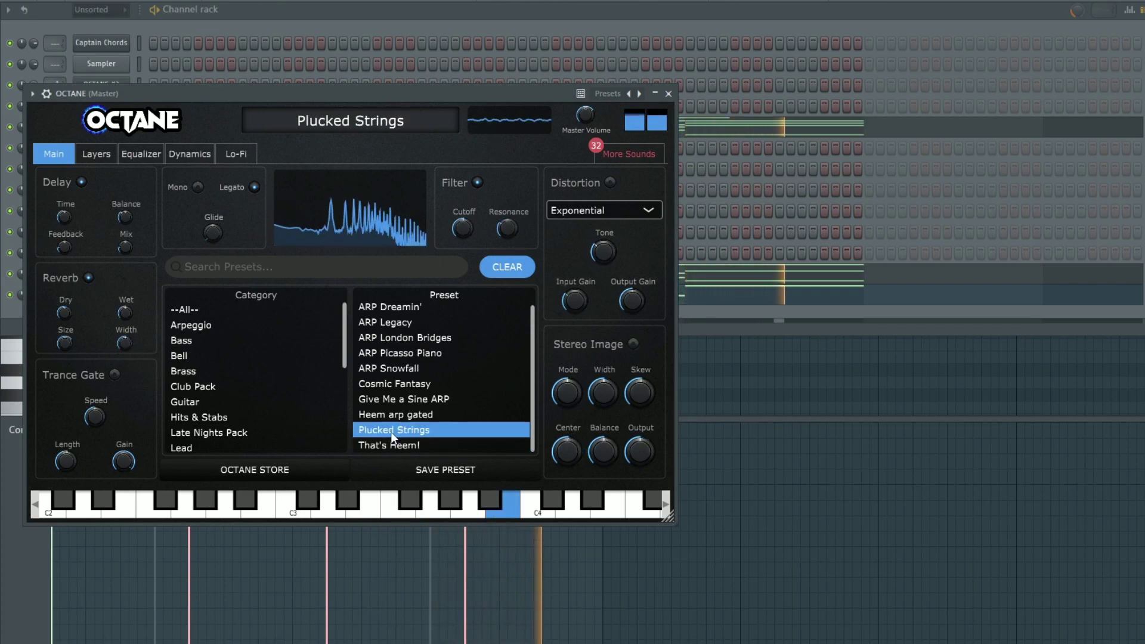
pyautogui.click(399, 416)
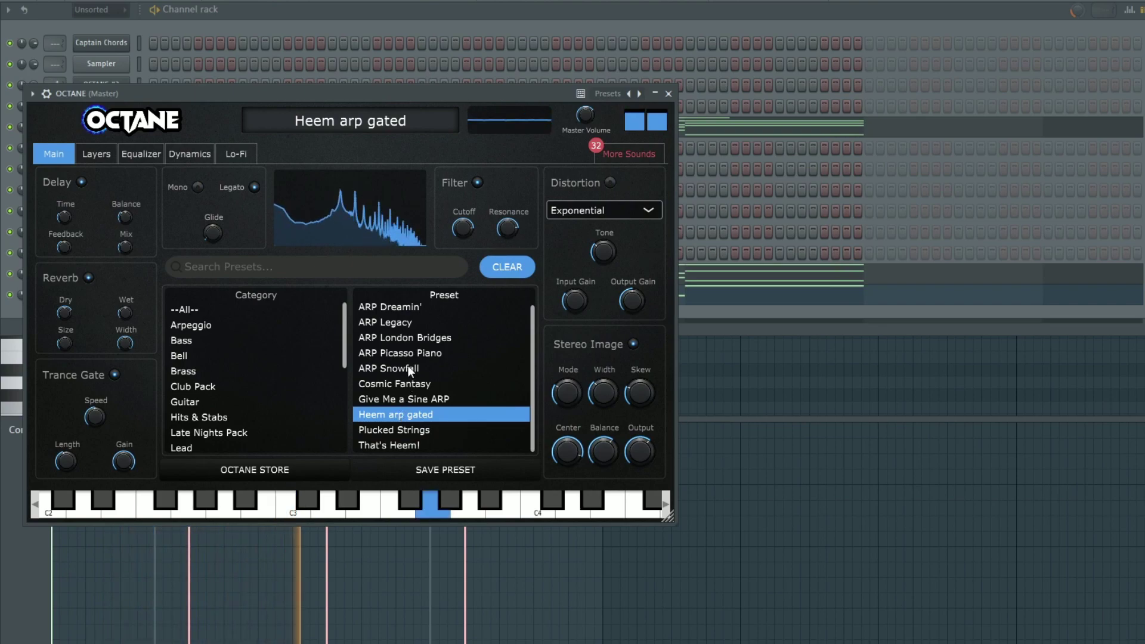
pyautogui.click(667, 94)
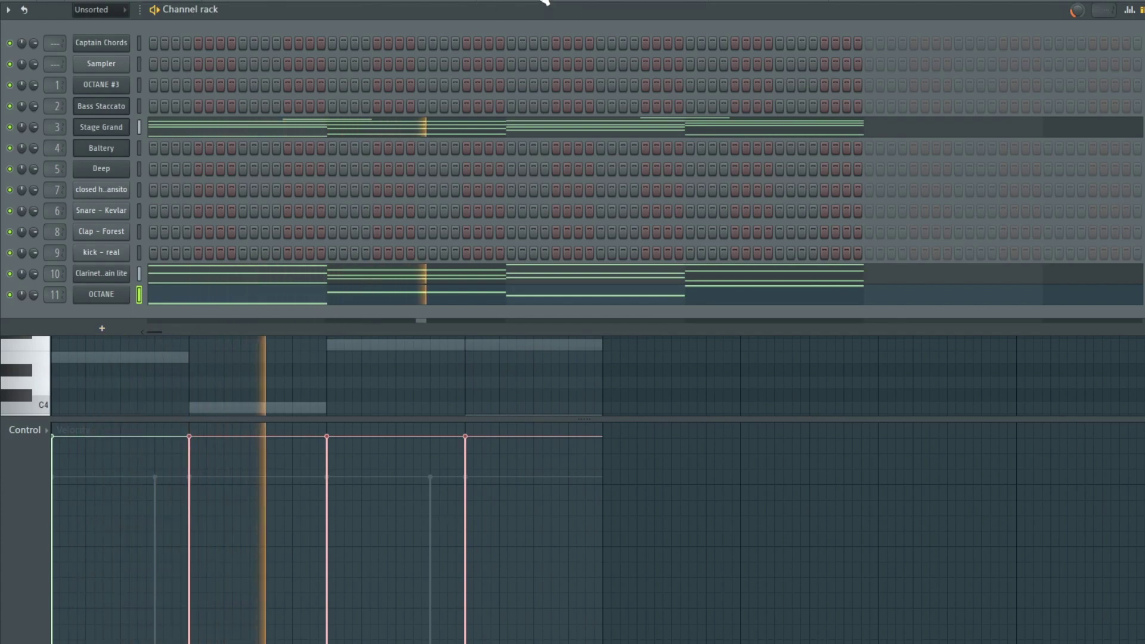
# Load Fruity Parametric EQ 2 into the first effect slot of mixer Insert 11.
pyautogui.press('F6')
pyautogui.press('F9')
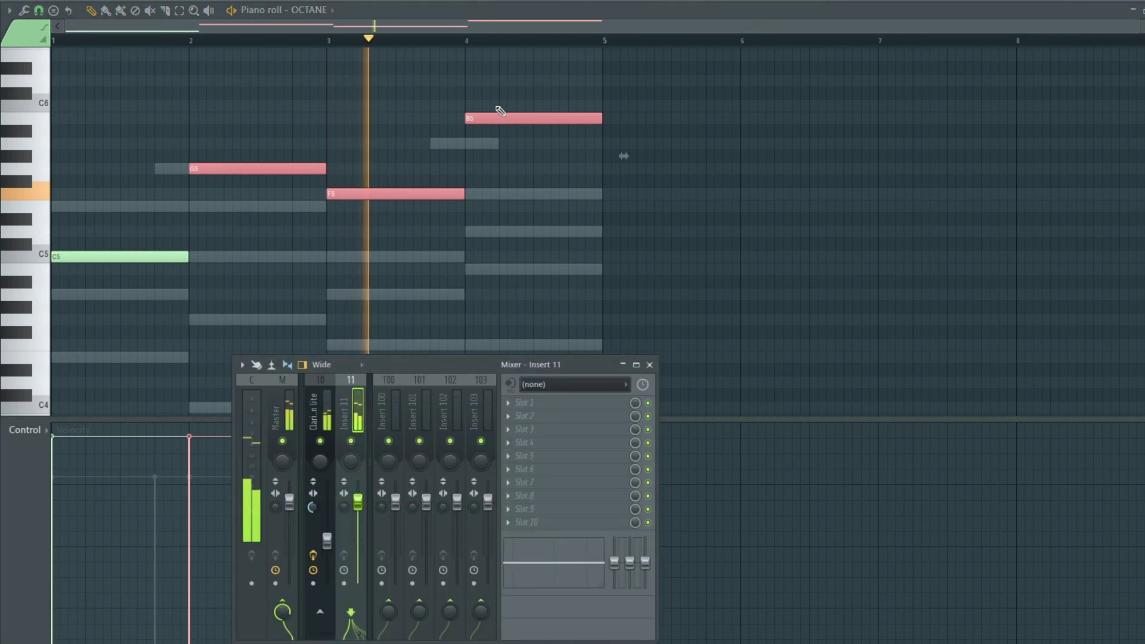
pyautogui.click(506, 353)
pyautogui.moveTo(527, 356)
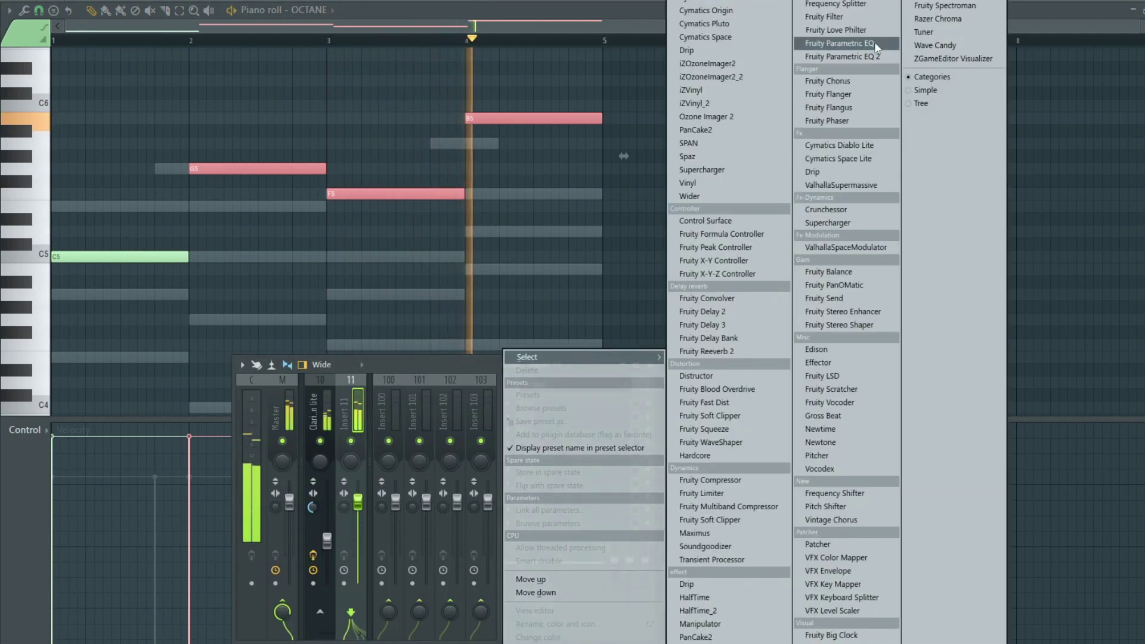
pyautogui.click(842, 56)
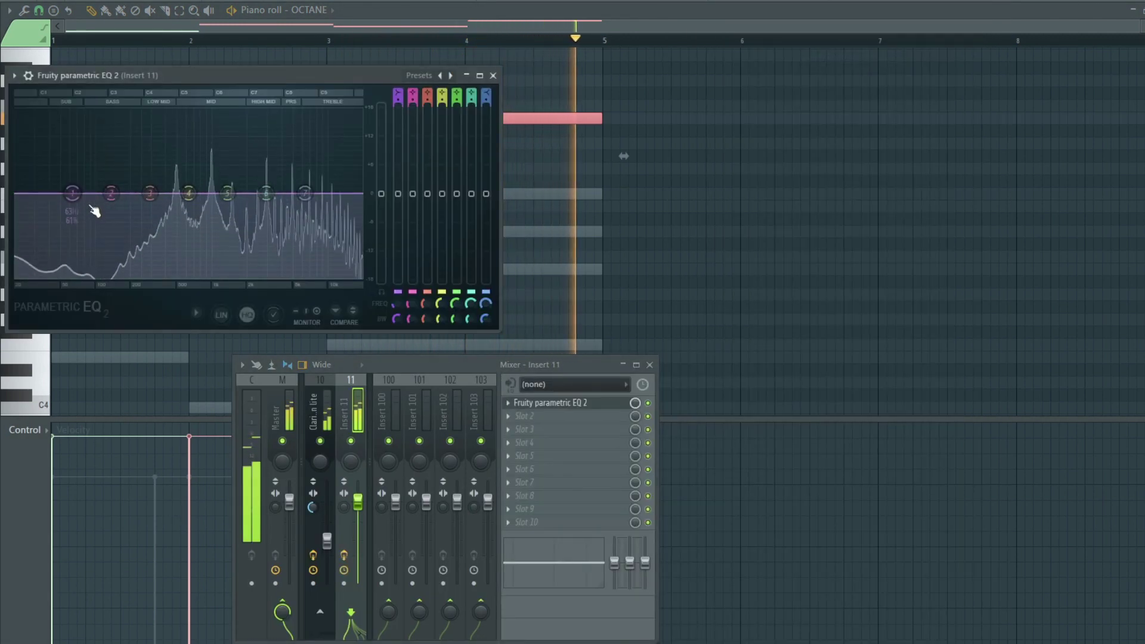
# Turn EQ band 1 into a high-pass filter at about 263 Hz.
pyautogui.rightClick(72, 193)
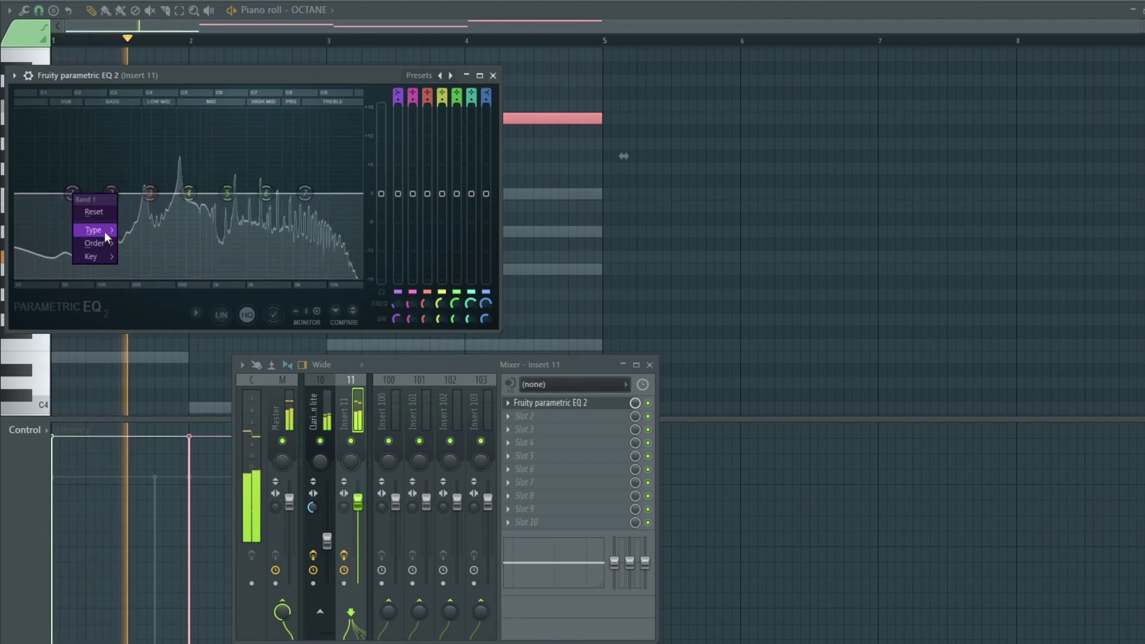
pyautogui.moveTo(102, 243)
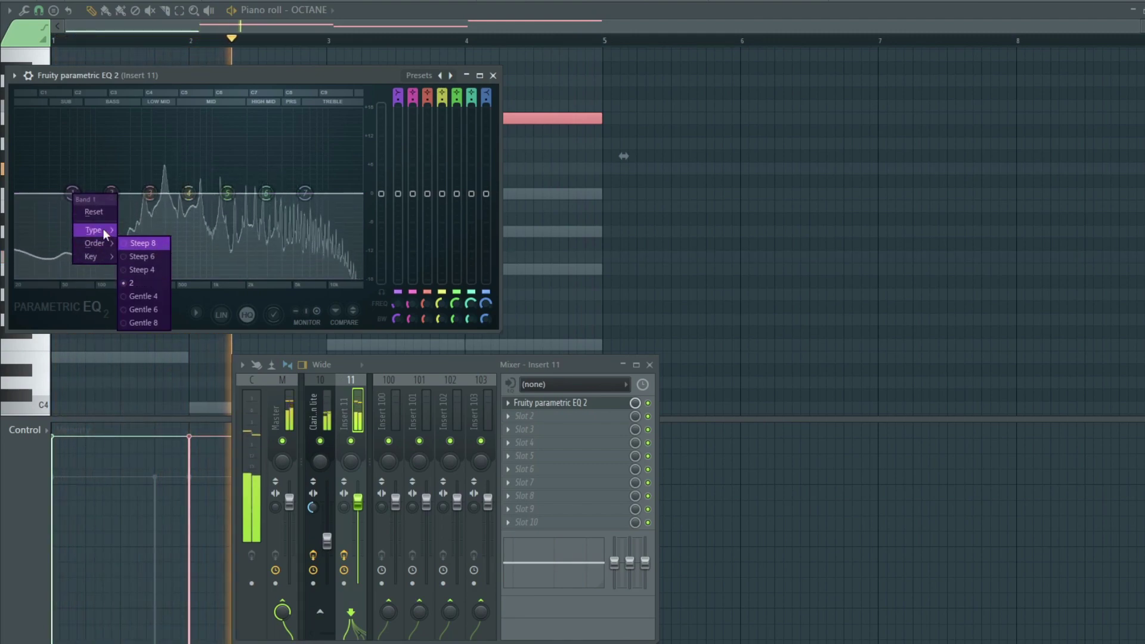
pyautogui.click(141, 270)
pyautogui.moveTo(73, 194); pyautogui.dragTo(143, 193)
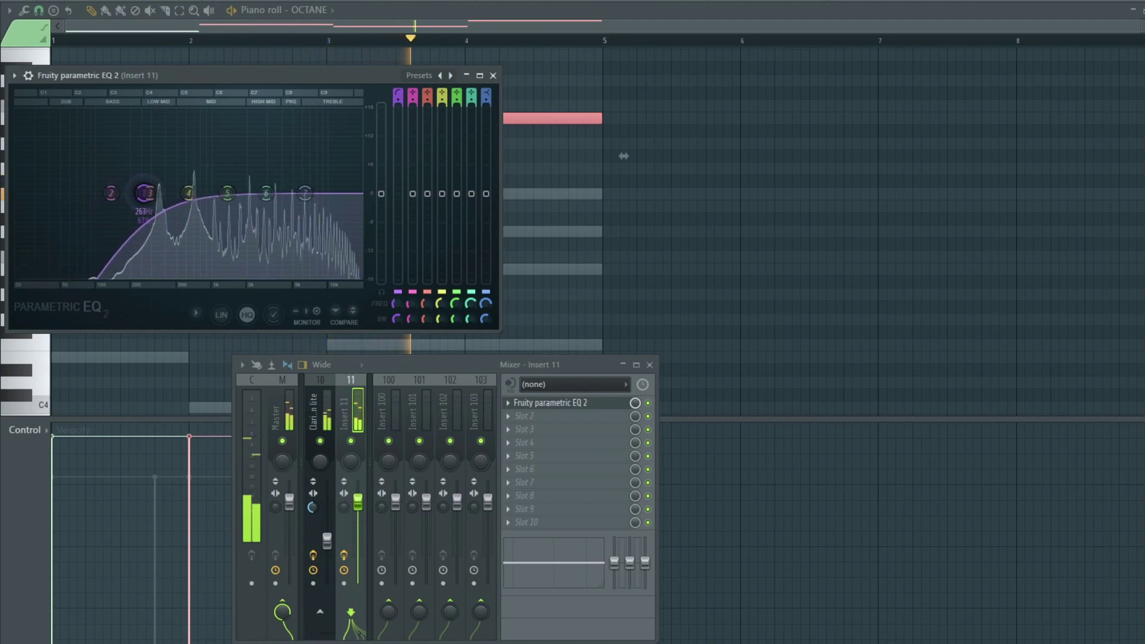
# Turn EQ band 7 into a low-pass filter and lower its cutoff slightly.
pyautogui.rightClick(305, 193)
pyautogui.moveTo(331, 245)
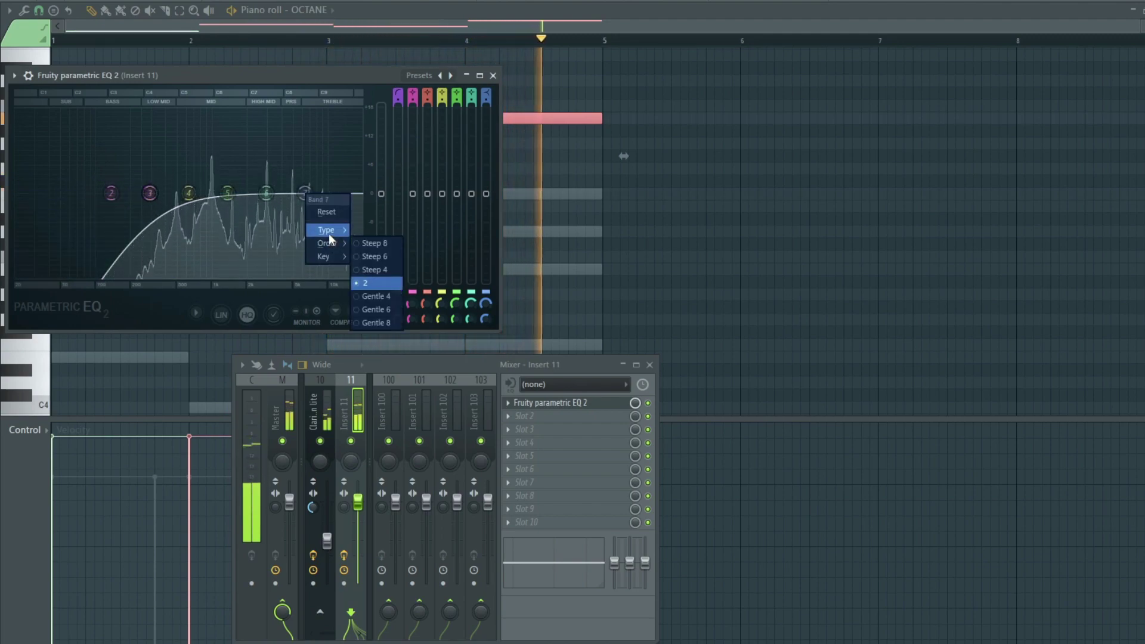
pyautogui.click(382, 243)
pyautogui.moveTo(305, 193); pyautogui.dragTo(297, 192)
# Dip EQ bands 5 and 6 slightly, boost band 4 a little near 480 Hz, and close the equalizer.
pyautogui.moveTo(227, 193); pyautogui.dragTo(185, 204)
pyautogui.moveTo(266, 193)
pyautogui.mouseDown()
pyautogui.moveTo(262, 202)
pyautogui.moveTo(294, 192)
pyautogui.moveTo(282, 192)
pyautogui.mouseUp()
pyautogui.moveTo(36, 239); pyautogui.dragTo(173, 187)
pyautogui.click(415, 116)
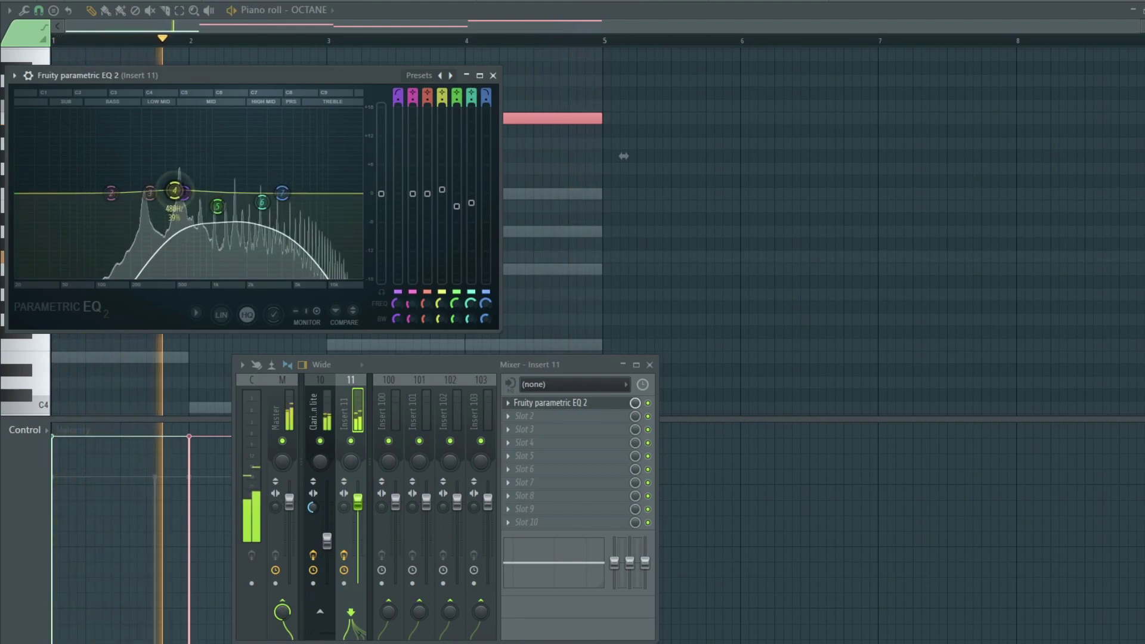
pyautogui.click(494, 76)
# Load Drip into the second effect slot of Insert 11 and choose its ICE preset.
pyautogui.click(575, 422)
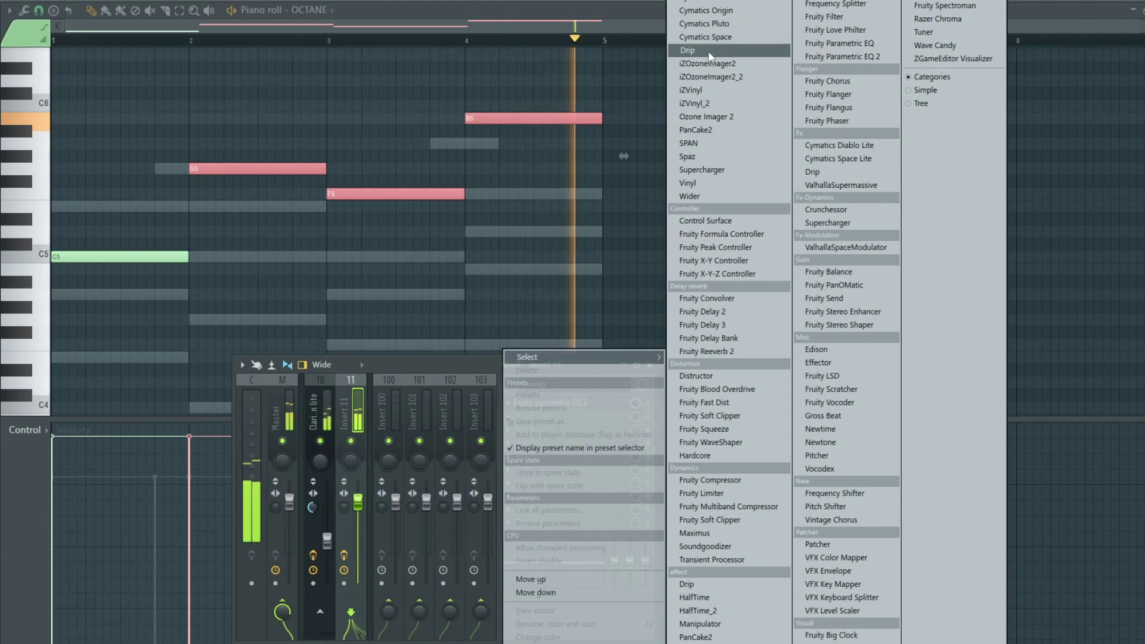
pyautogui.click(708, 51)
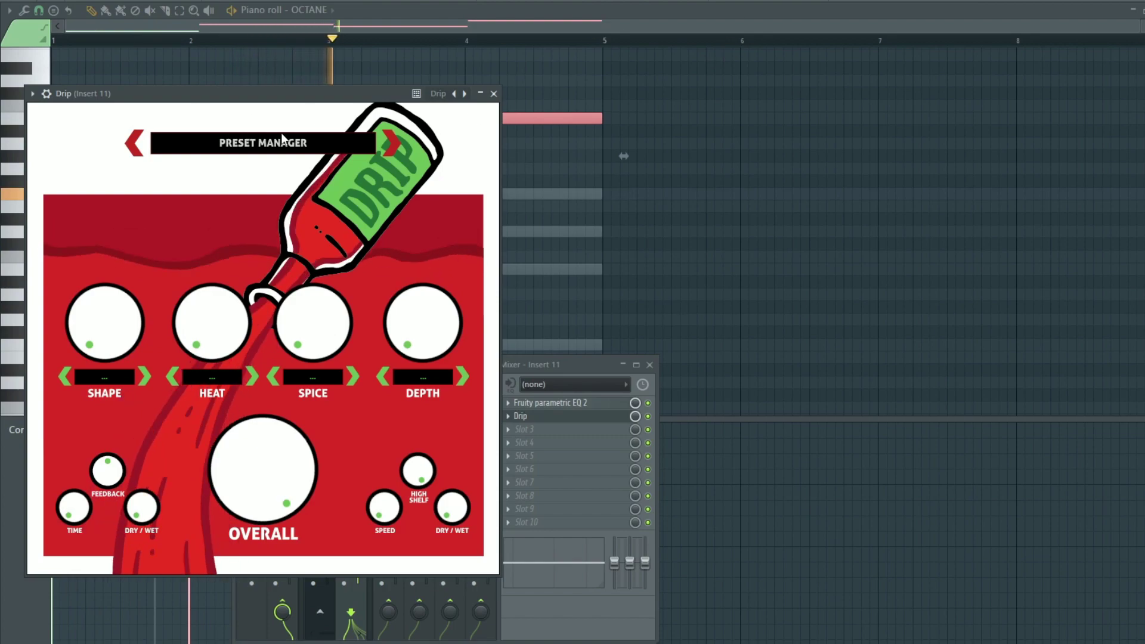
pyautogui.click(263, 143)
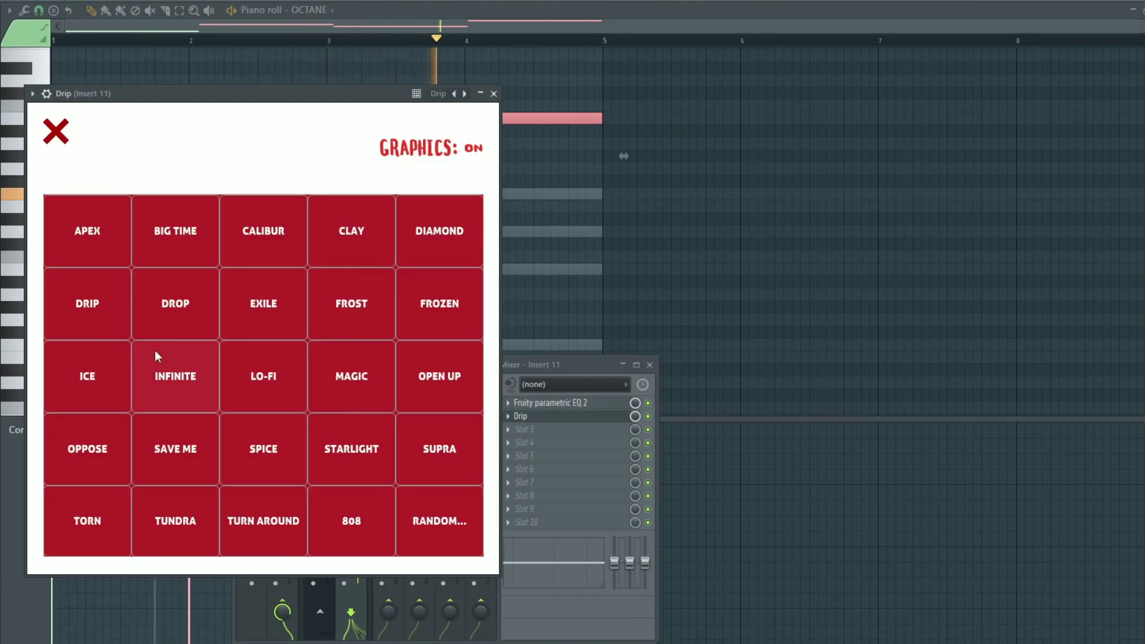
pyautogui.click(95, 359)
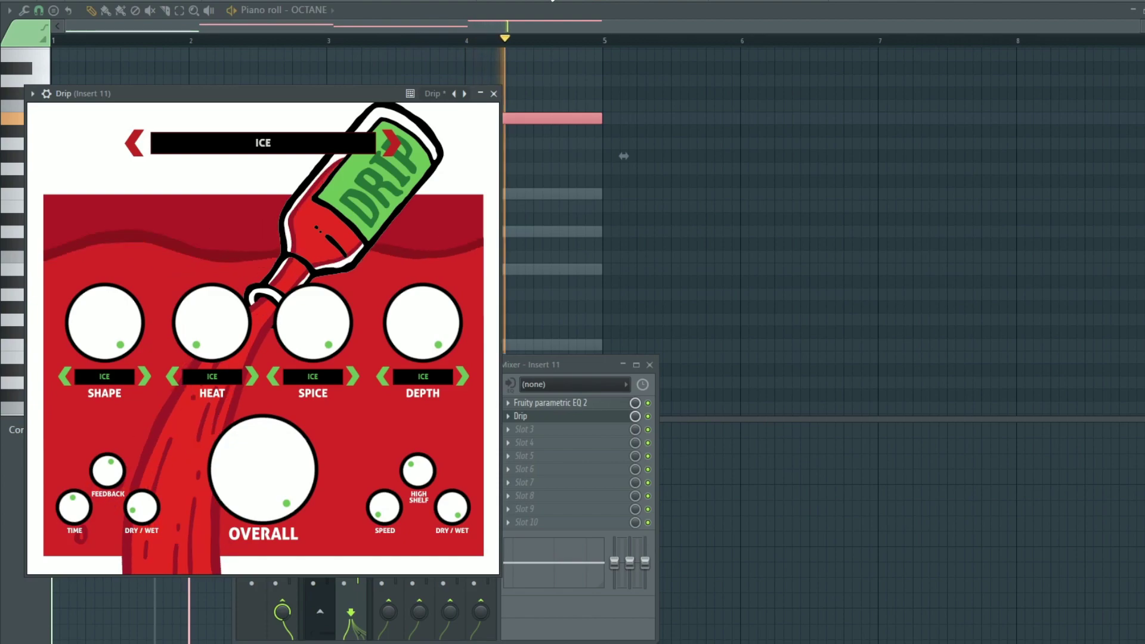
# Split the Stage Grand pattern by channel in the playlist's pattern list.
pyautogui.press('F6')
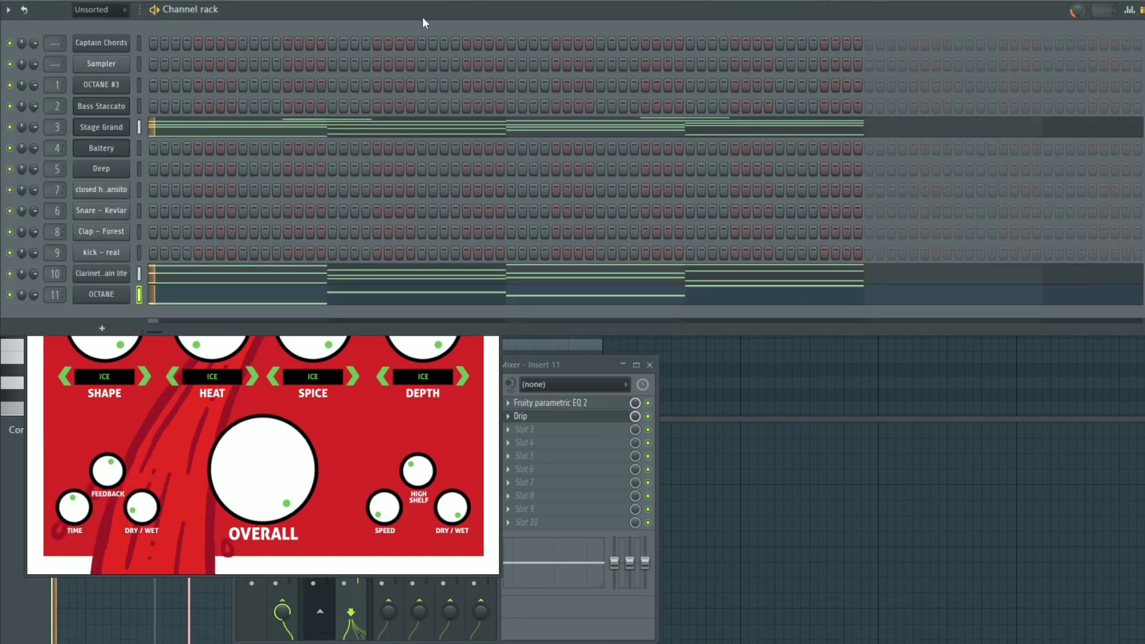
pyautogui.press('F7')
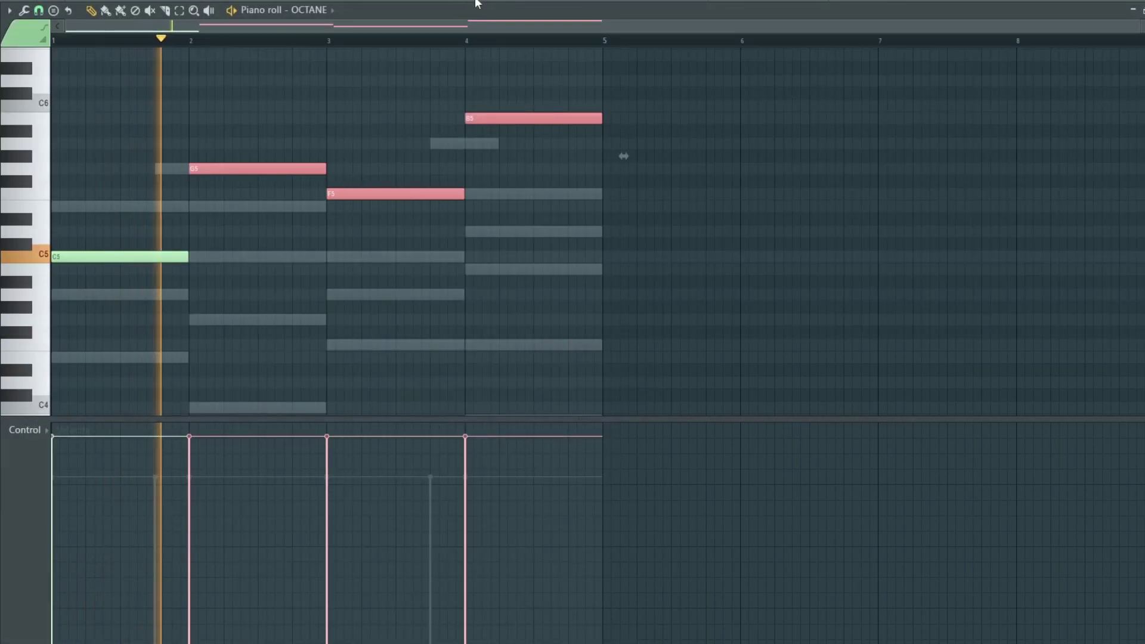
pyautogui.press('F5')
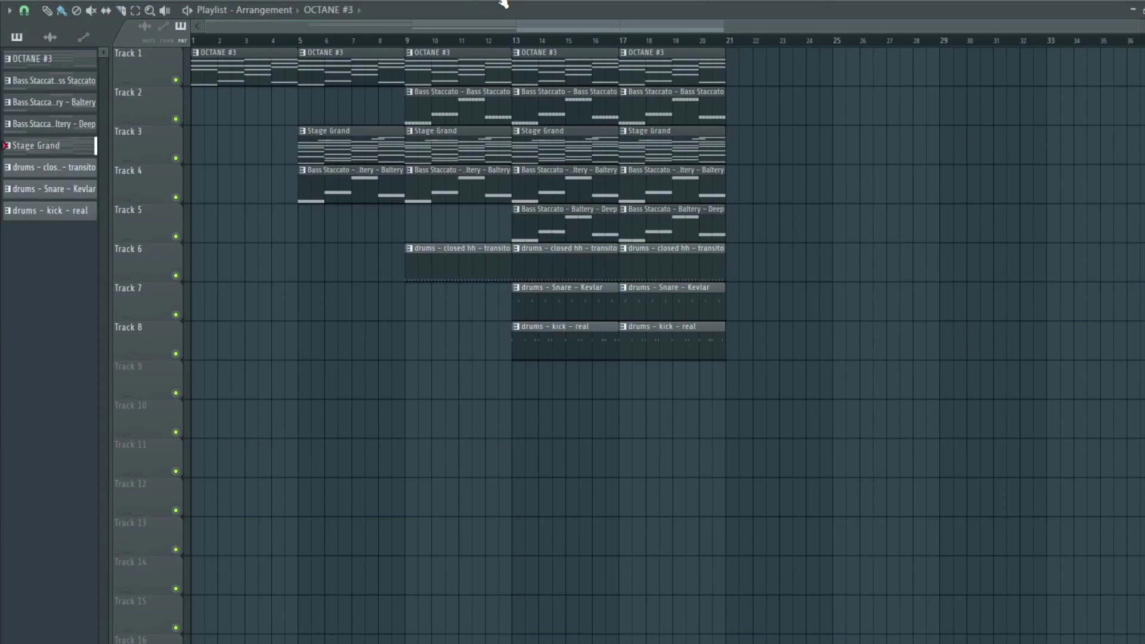
pyautogui.rightClick(51, 150)
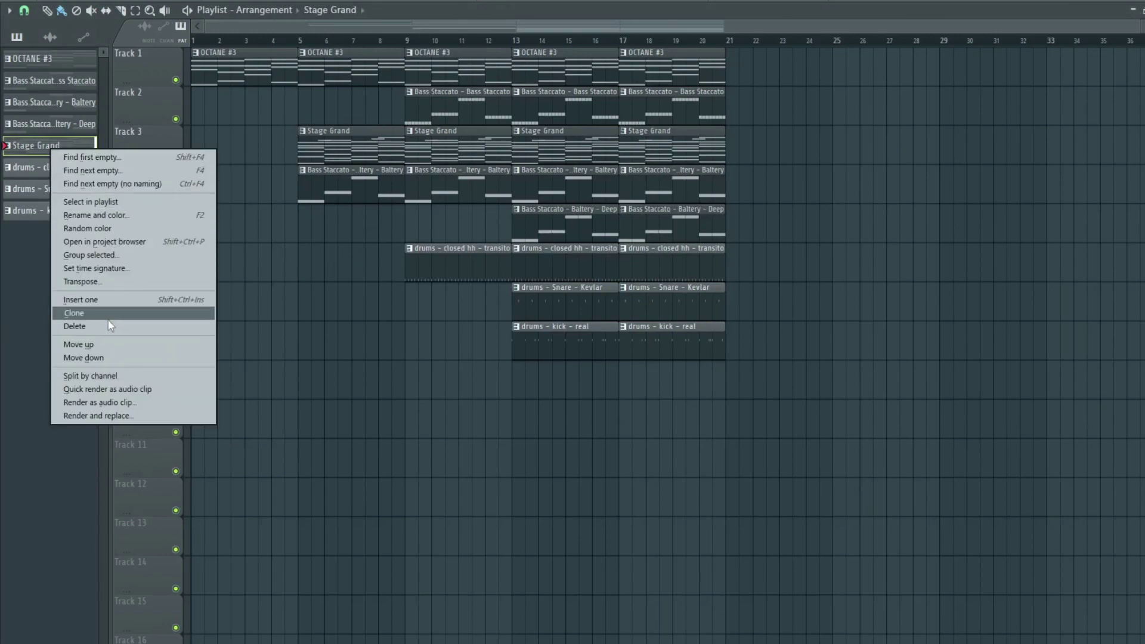
pyautogui.click(80, 379)
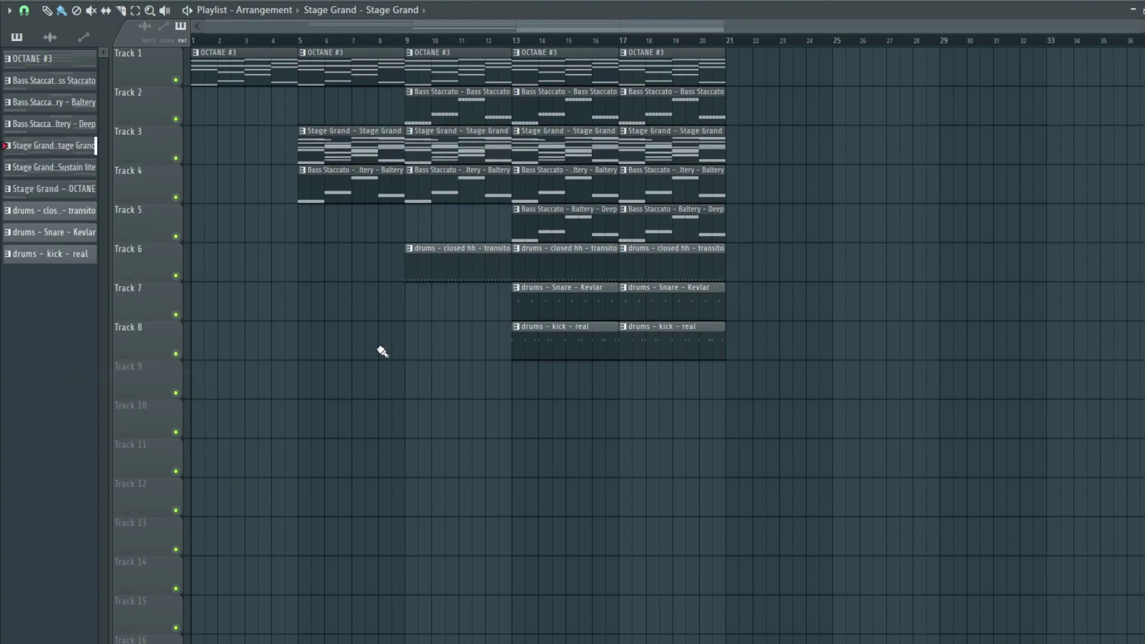
# Move the clips on Tracks 4 to 8 down two tracks and place the split Stage Grand patterns on Tracks 3 to 5 from bar 5.
pyautogui.moveTo(843, 166); pyautogui.dragTo(309, 378)
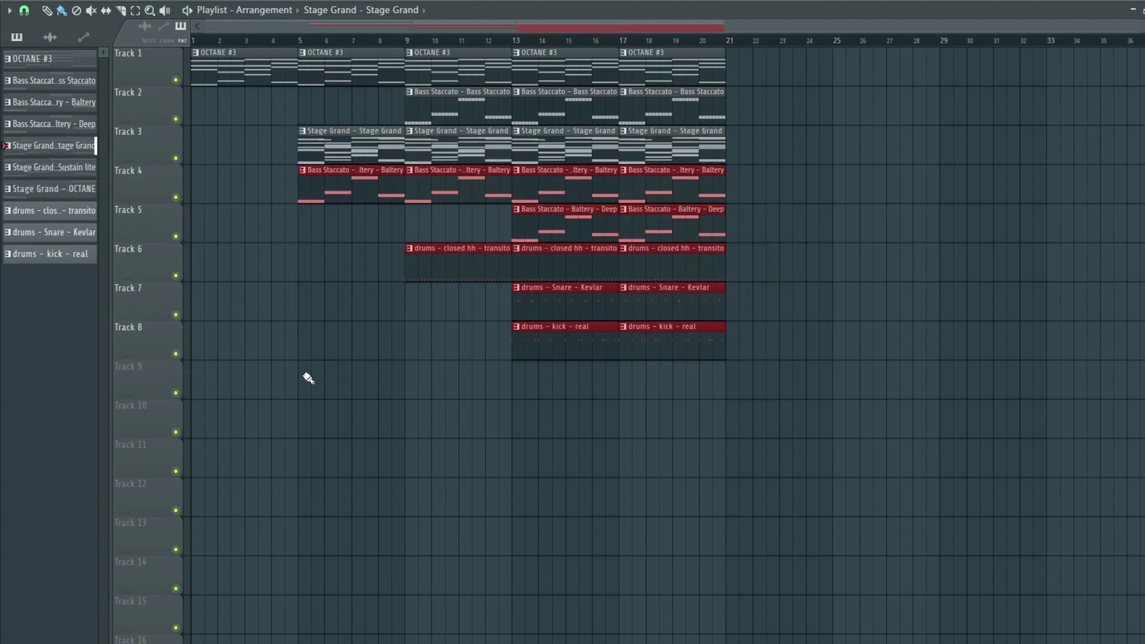
pyautogui.hotkey('shift', 'Down')
pyautogui.hotkey('shift', 'Down')
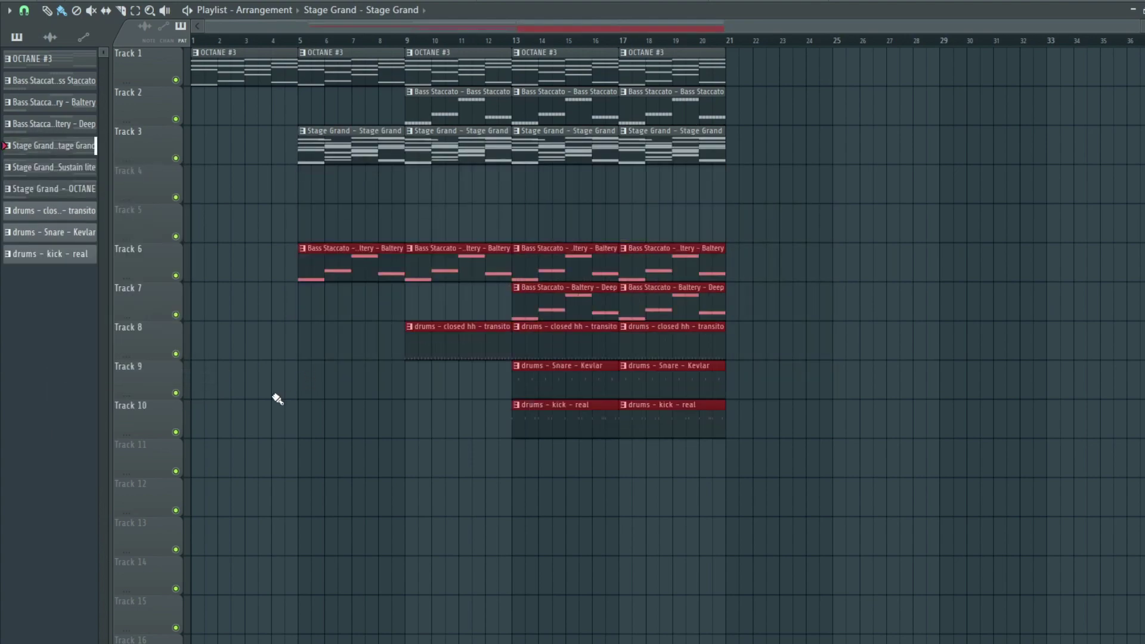
pyautogui.hotkey('shift', 'Down')
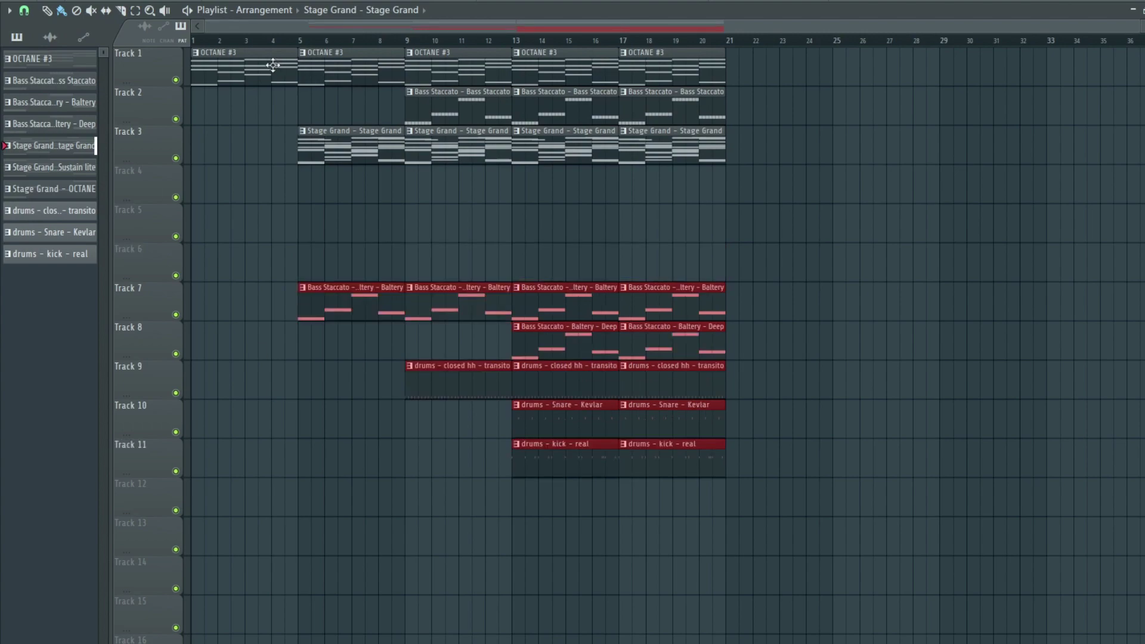
pyautogui.click(331, 178)
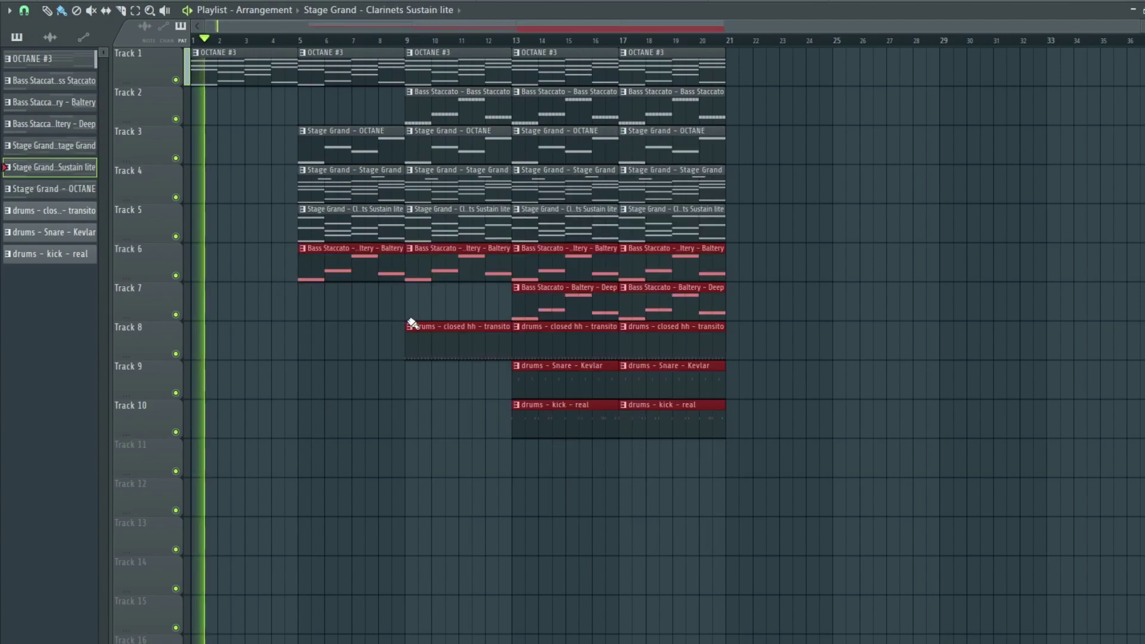
# Shift the Stage Grand - OCTANE clips on Track 3 four bars later to start at bar 9 and delete the clip beyond bar 21.
pyautogui.scroll(3, 397, 320)
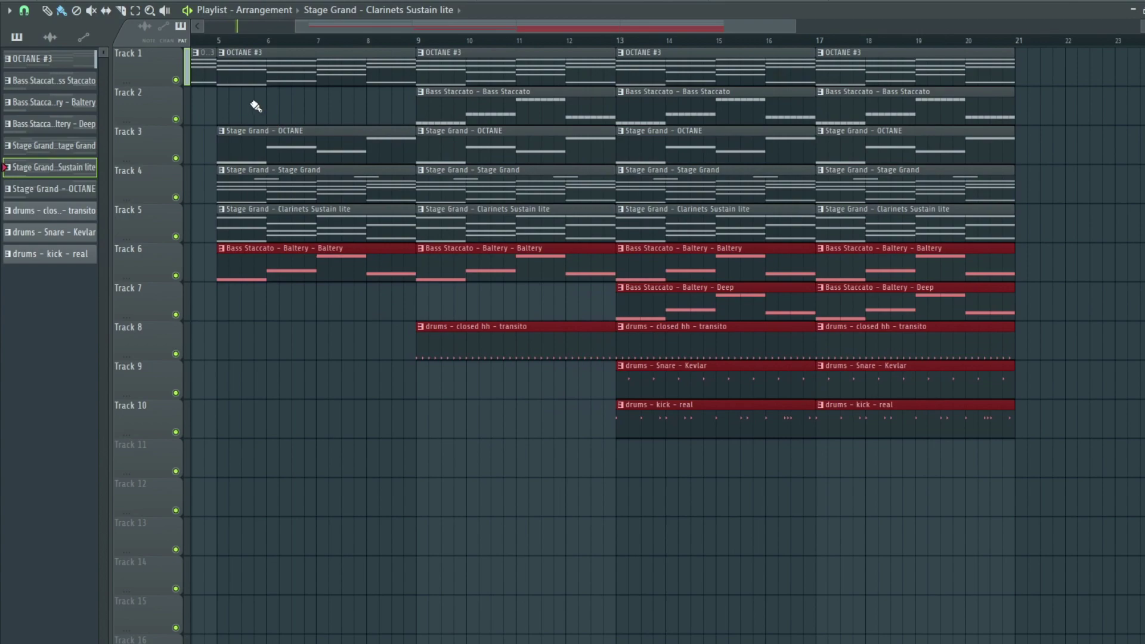
pyautogui.moveTo(251, 88); pyautogui.dragTo(337, 154)
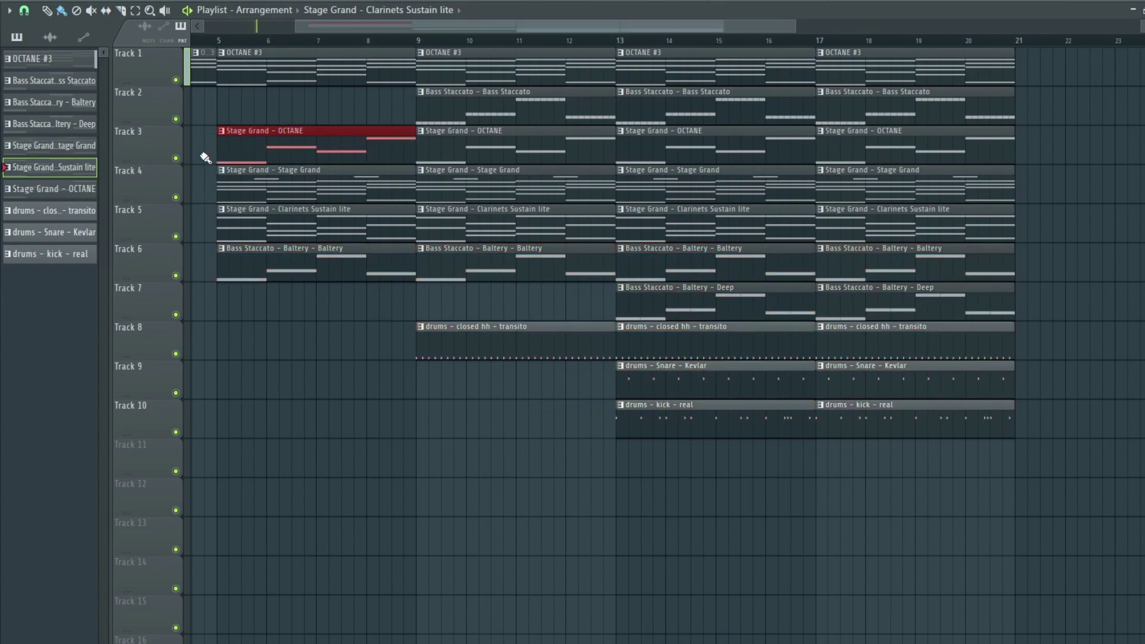
pyautogui.moveTo(214, 158); pyautogui.dragTo(945, 154)
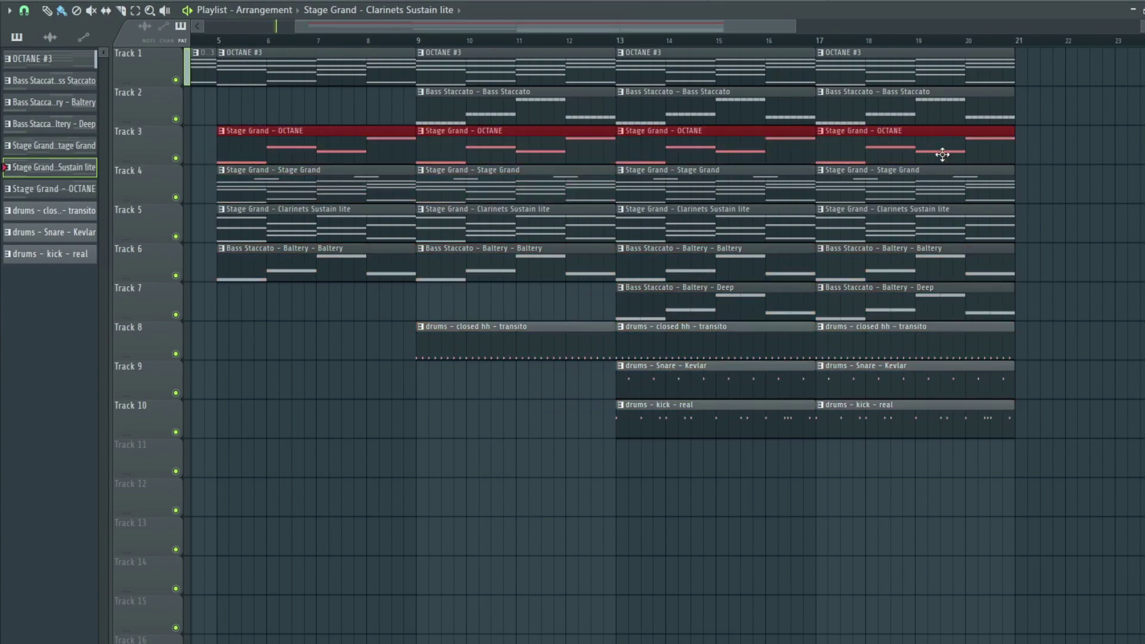
pyautogui.moveTo(327, 143); pyautogui.dragTo(529, 156)
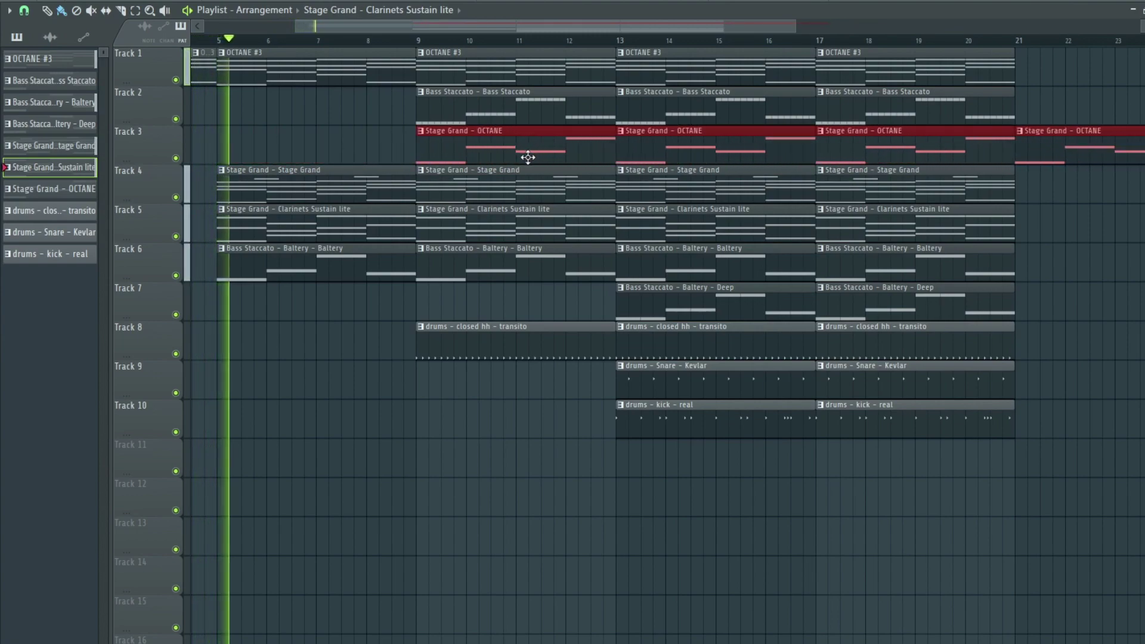
pyautogui.scroll(-5, 468, 186)
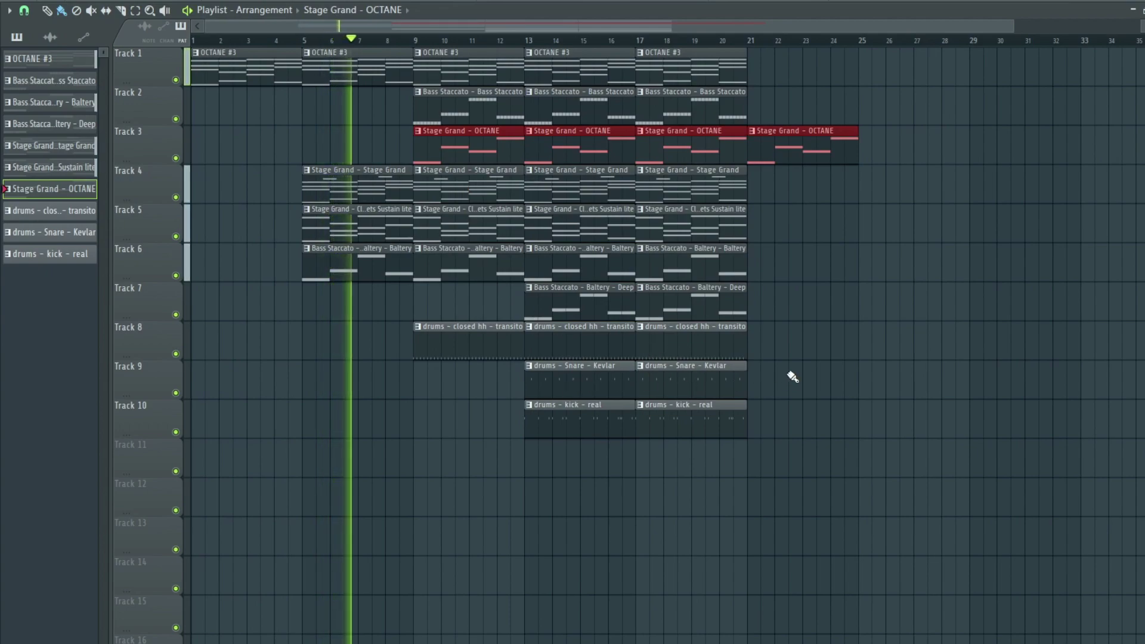
pyautogui.rightClick(787, 160)
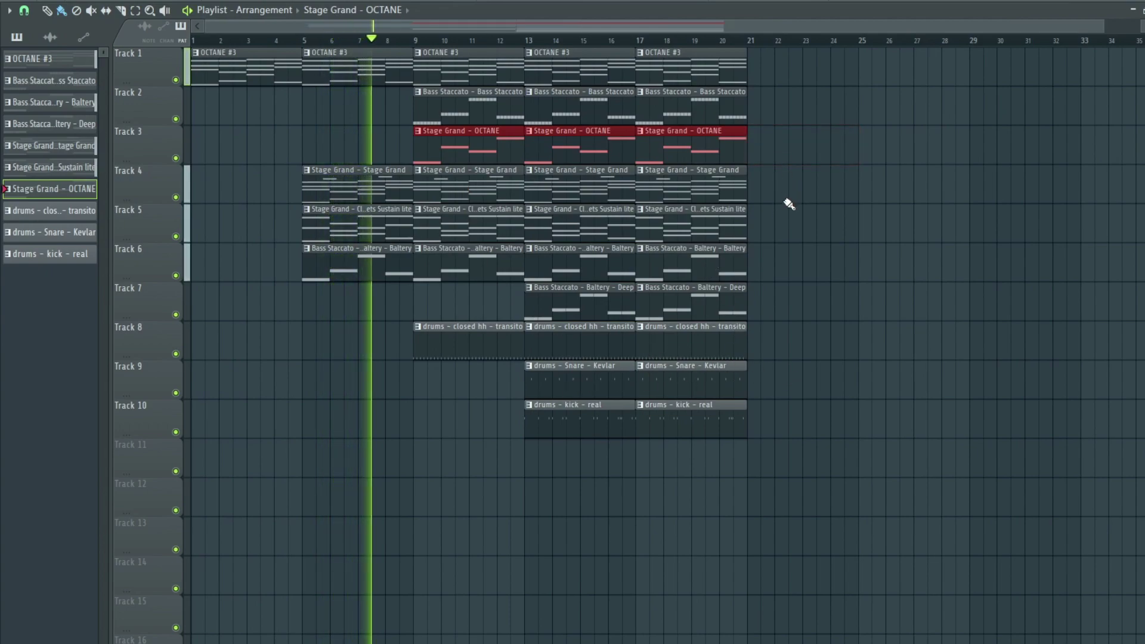
pyautogui.scroll(-1, 789, 196)
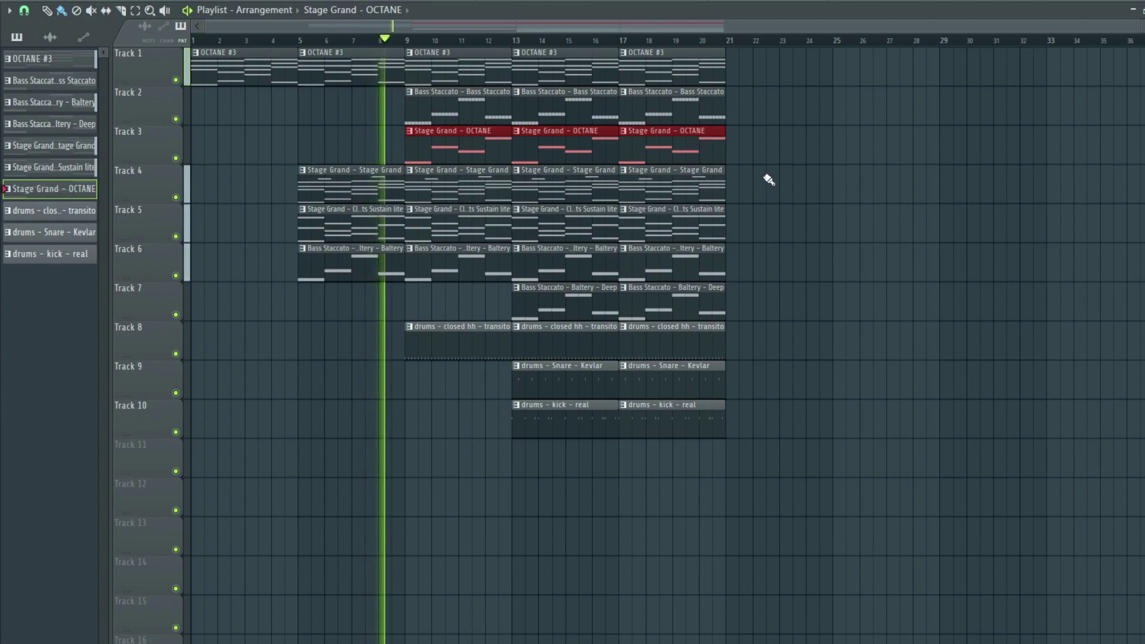
# Select all clips from bar 13 to 21 for playback, adjust Insert 11's stereo separation and lower its volume.
pyautogui.moveTo(792, 71); pyautogui.dragTo(580, 421)
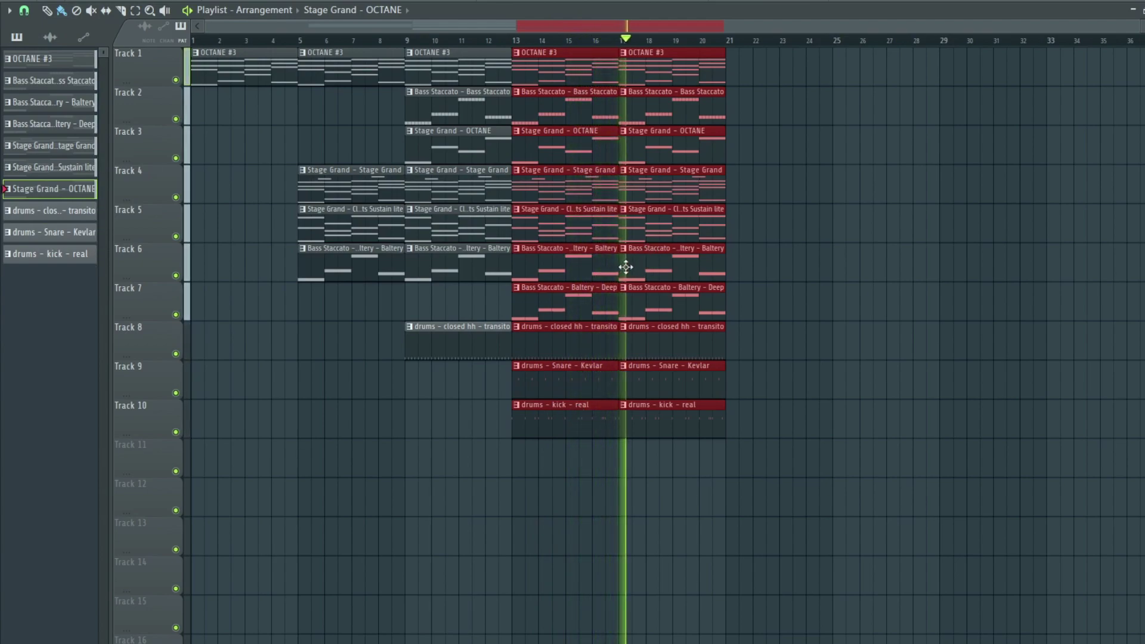
pyautogui.press('F9')
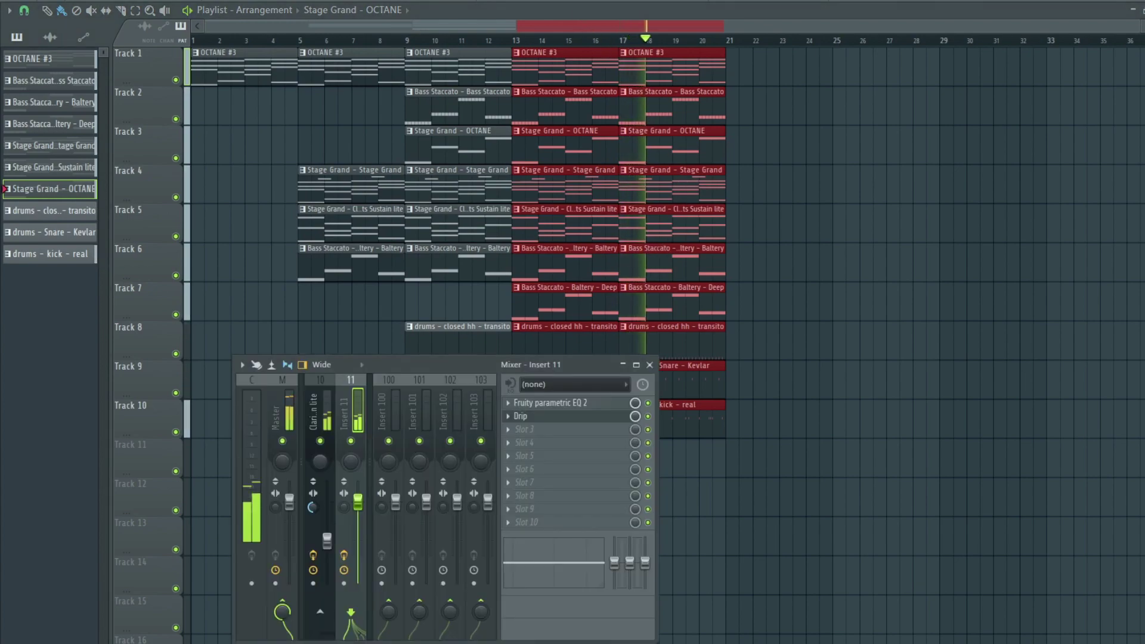
pyautogui.moveTo(345, 509); pyautogui.dragTo(346, 510)
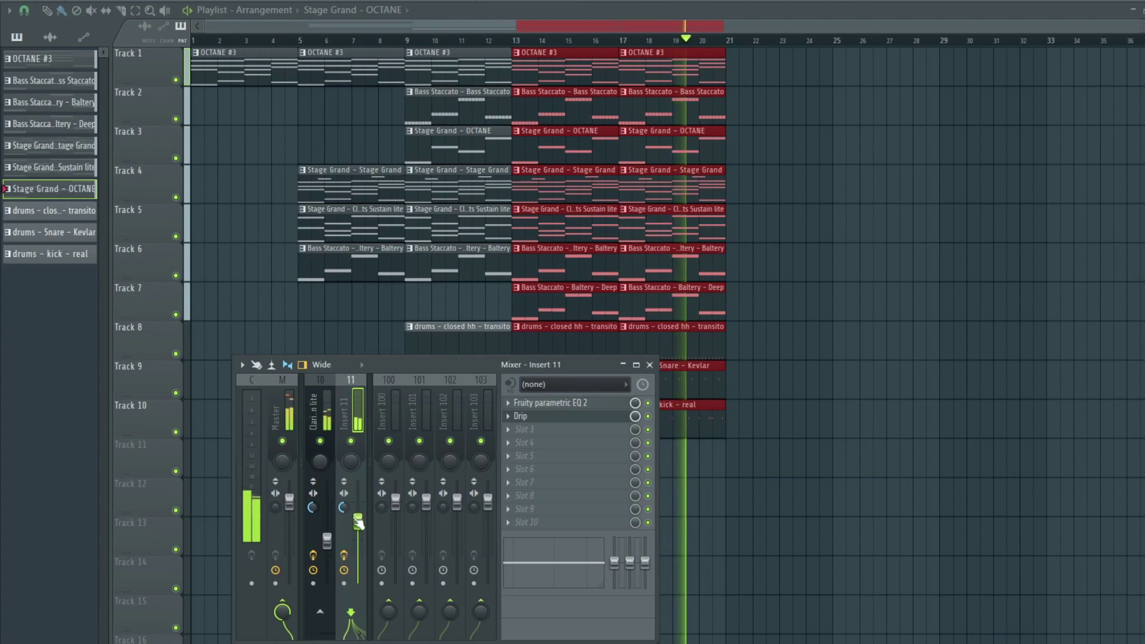
# Load the Ozone Imager listed as SPAN into Insert 11's third effect slot, set its Width to 76%, and close it.
pyautogui.click(529, 432)
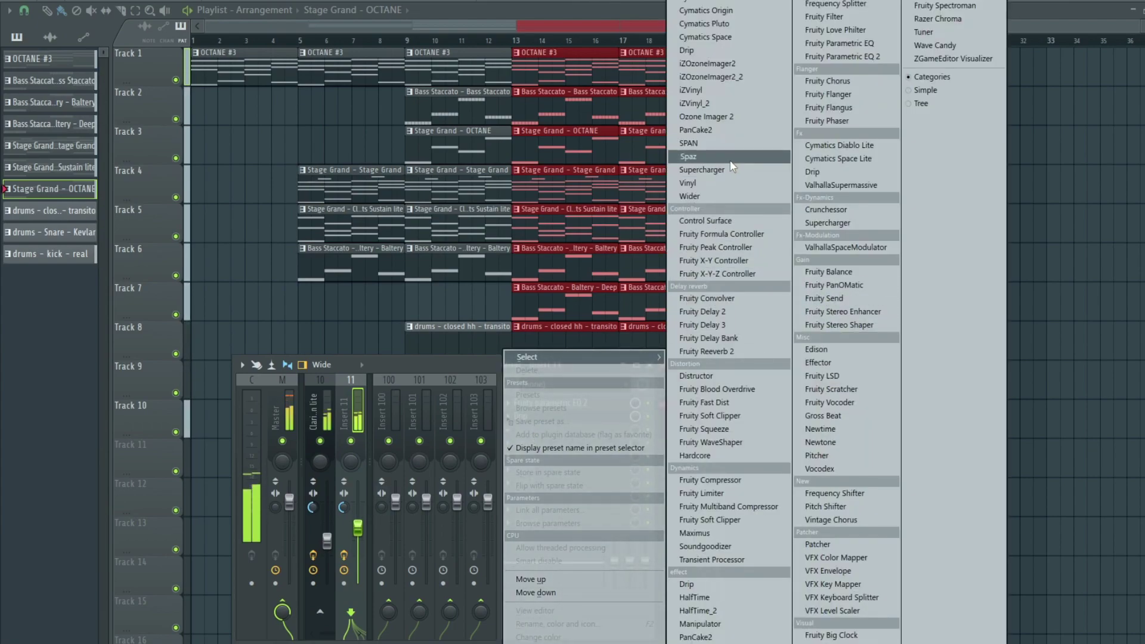
pyautogui.click(692, 143)
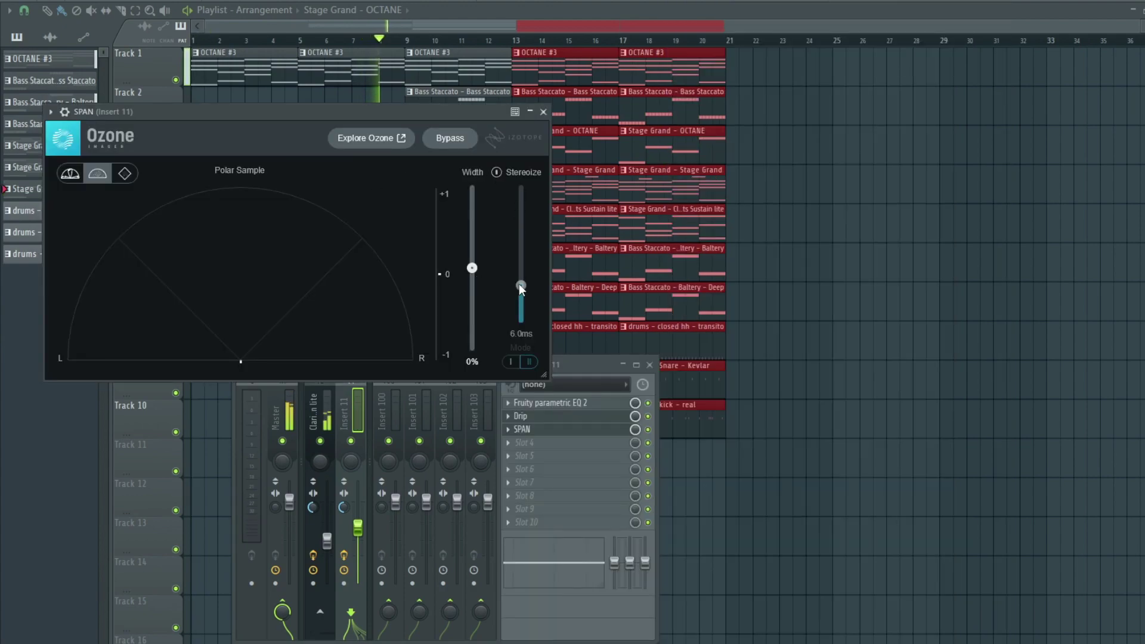
pyautogui.moveTo(473, 268); pyautogui.dragTo(470, 204)
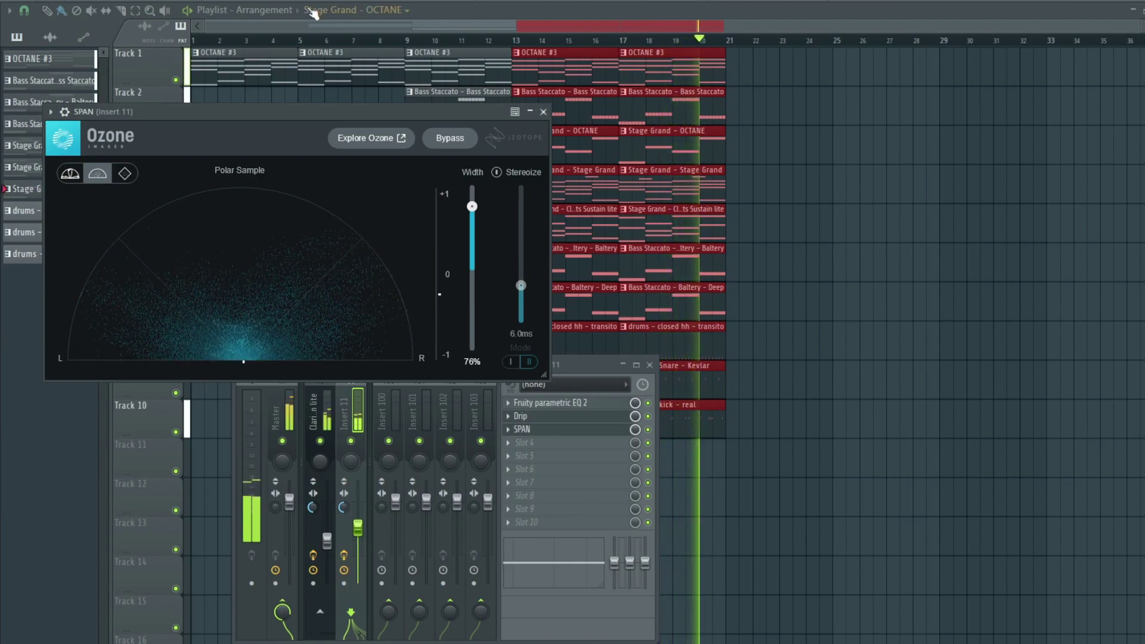
pyautogui.click(543, 112)
pyautogui.click(887, 153)
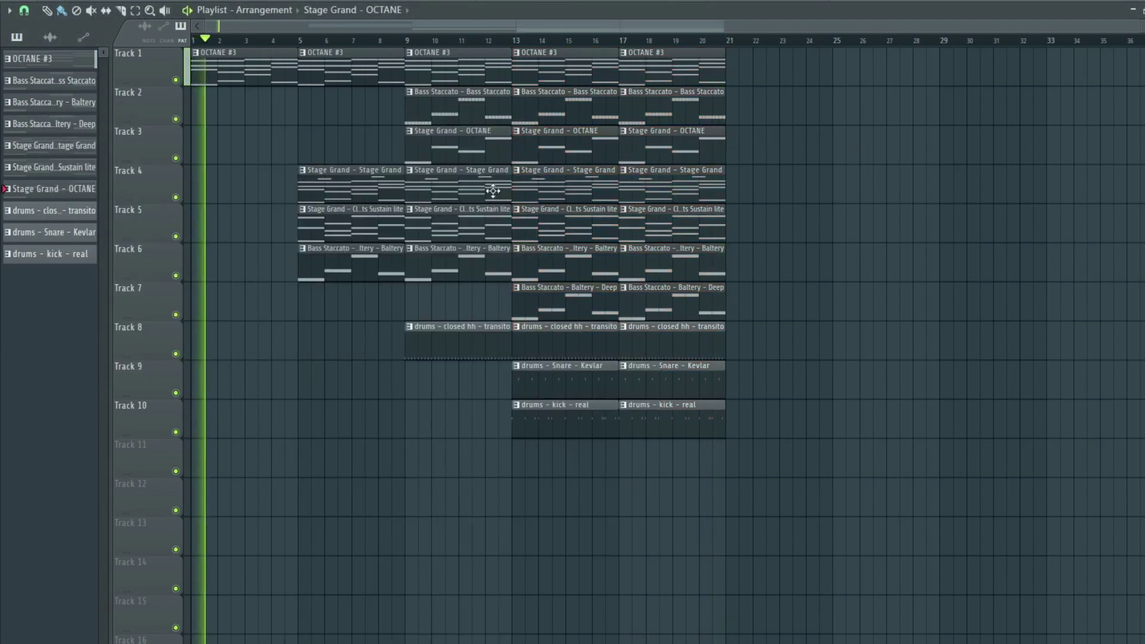